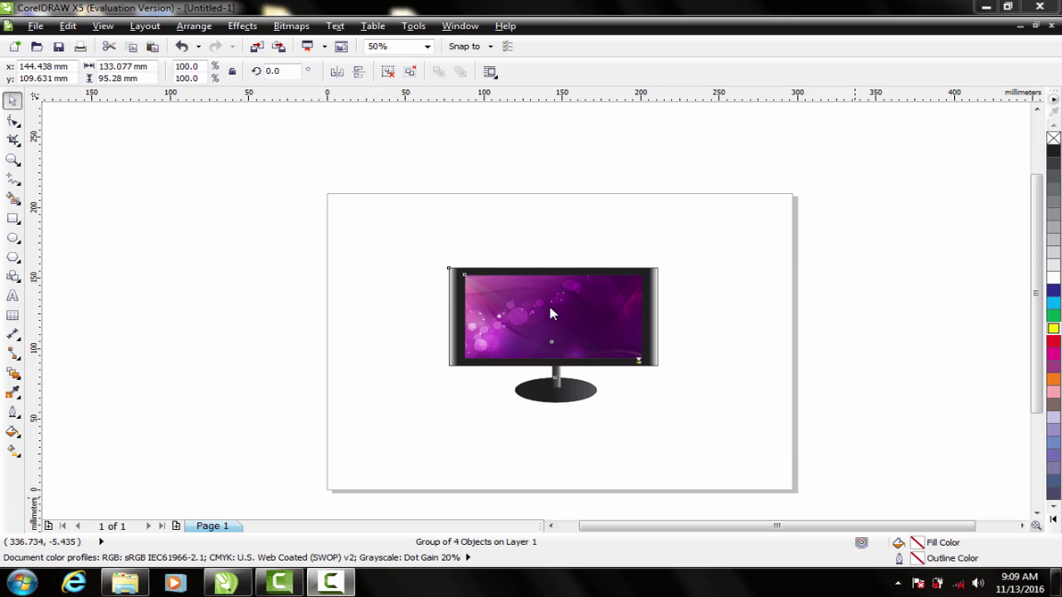
Drag the grouped monitor illustration off the left edge of the page.
mouse_move(552, 313)
mouse_down()
mouse_move(498, 325)
mouse_move(230, 316)
mouse_up()
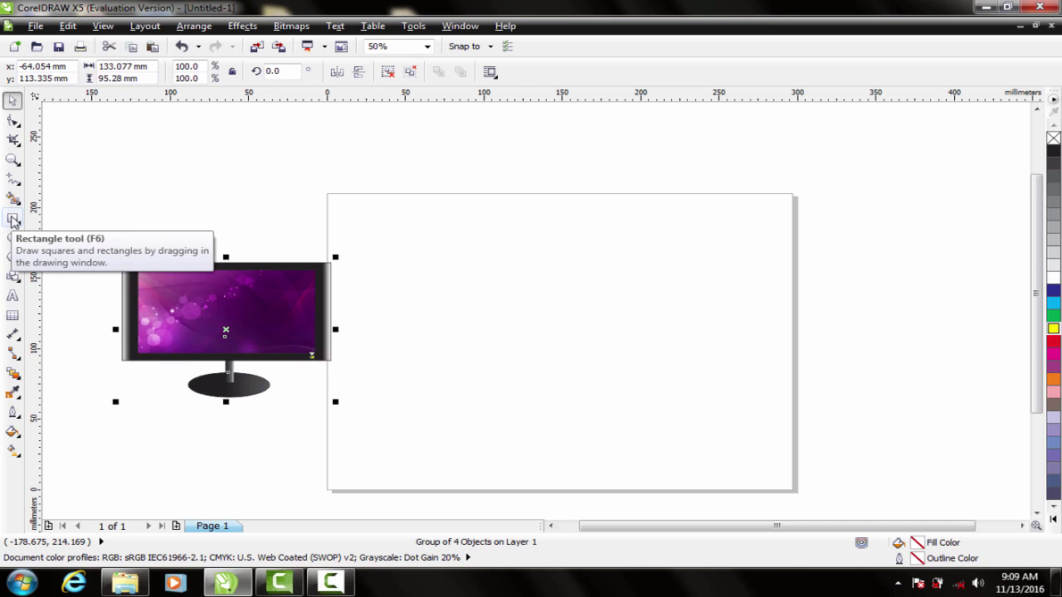
Draw a 143.9 × 75.7 mm rectangle in the middle of the page and copy it.
click(12, 219)
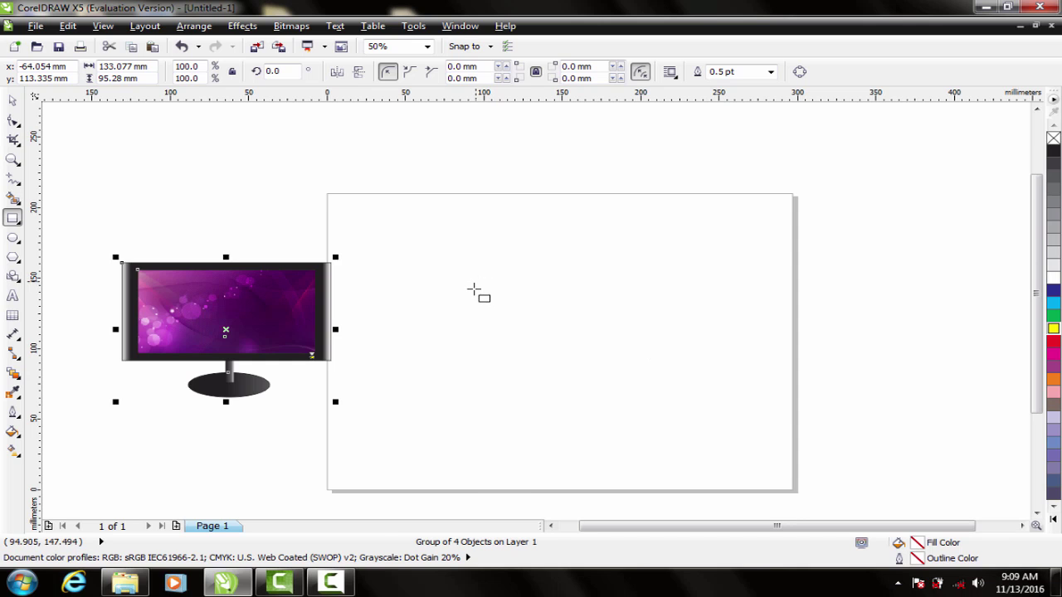
mouse_move(473, 287)
mouse_down()
mouse_move(676, 362)
mouse_move(685, 375)
mouse_move(676, 394)
mouse_move(701, 396)
mouse_up()
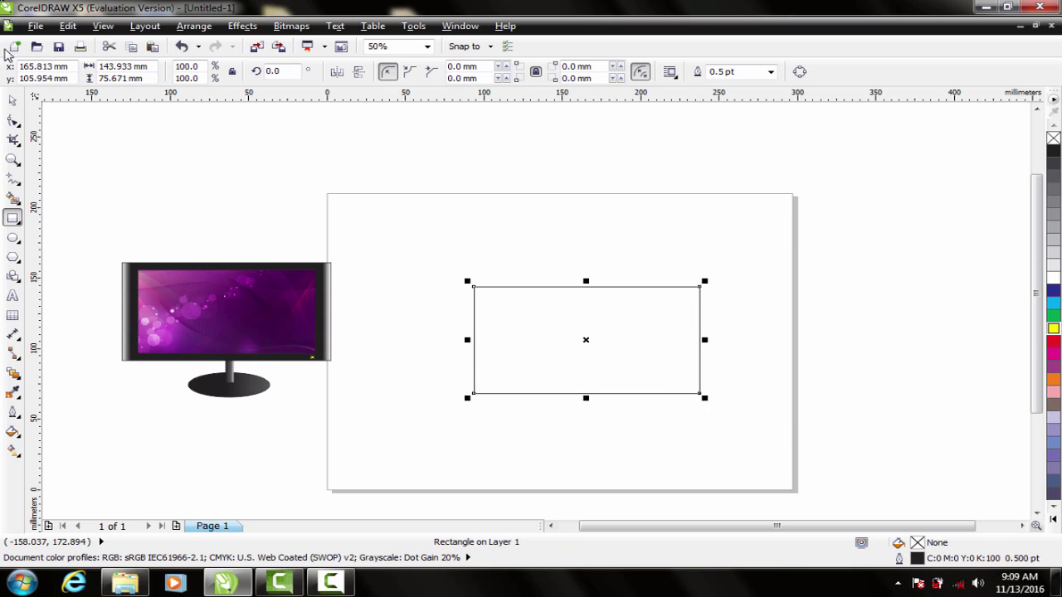
click(68, 26)
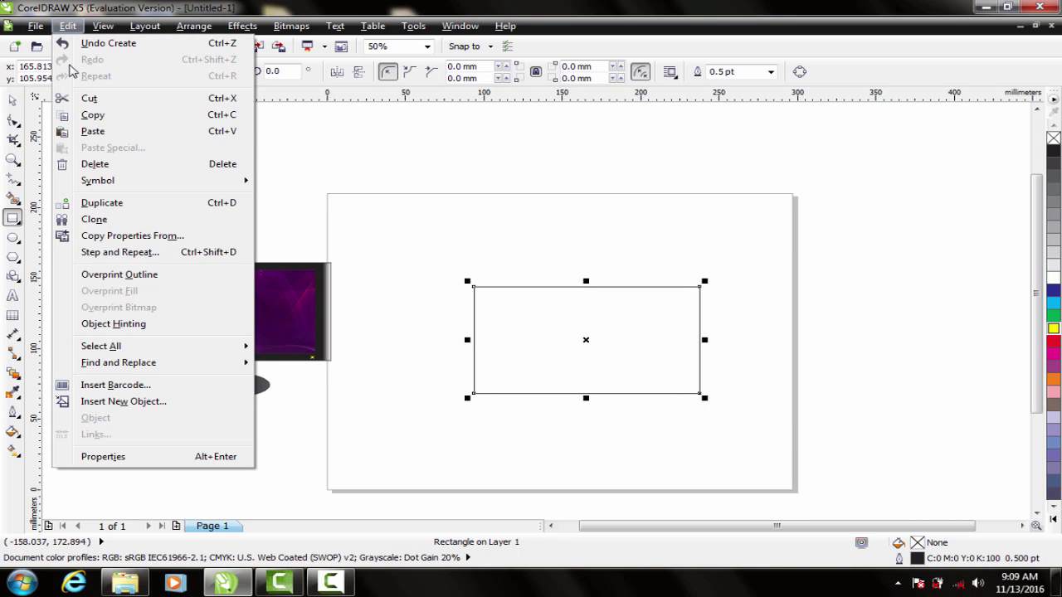
click(91, 121)
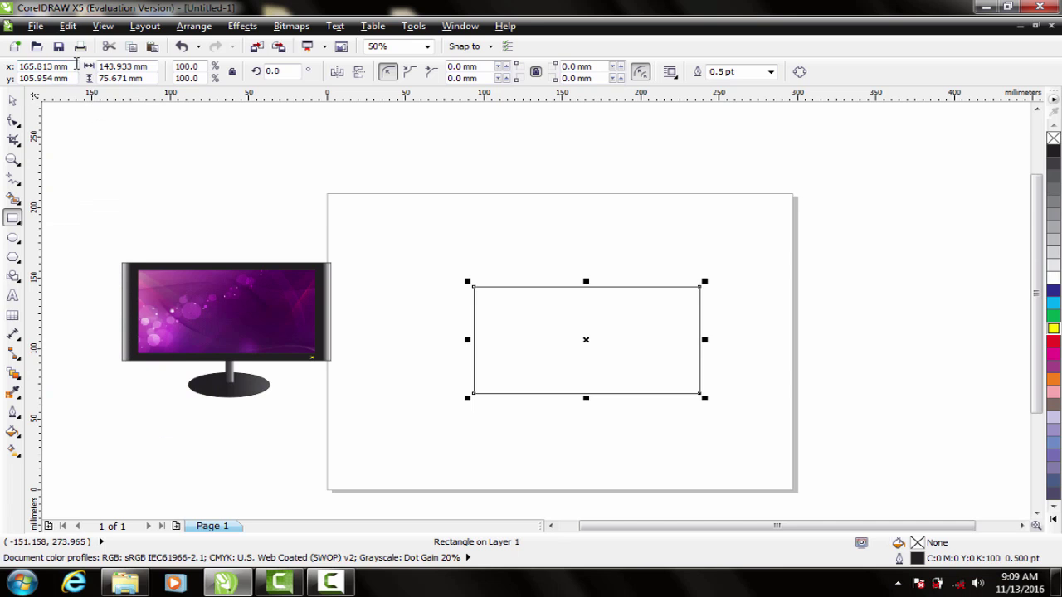
Paste the copy, shrink it to 87.4% inside the original, and select the outer rectangle.
click(67, 26)
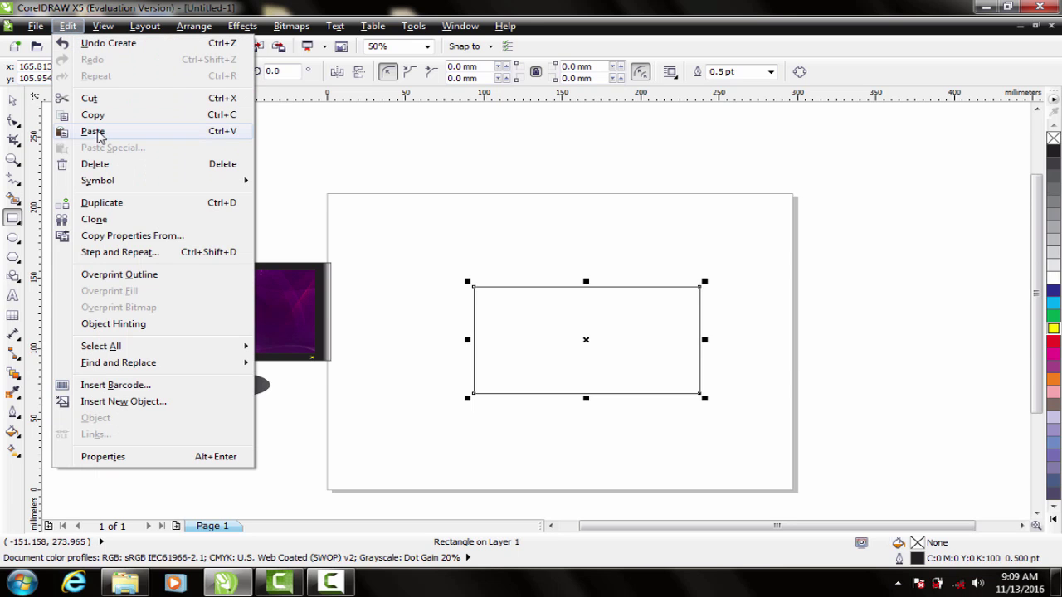
click(93, 132)
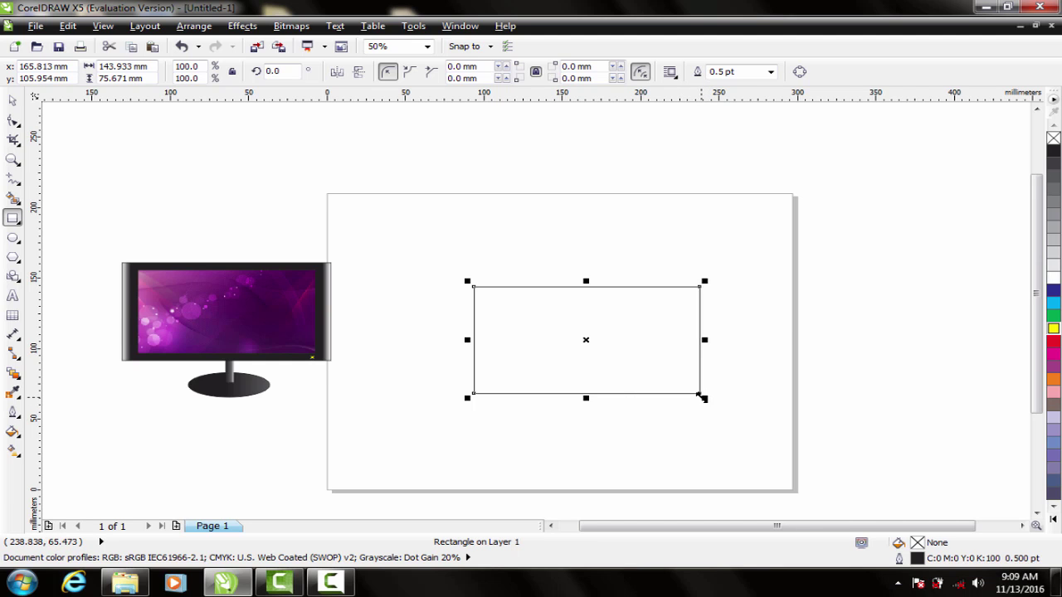
drag(701, 398, 687, 391)
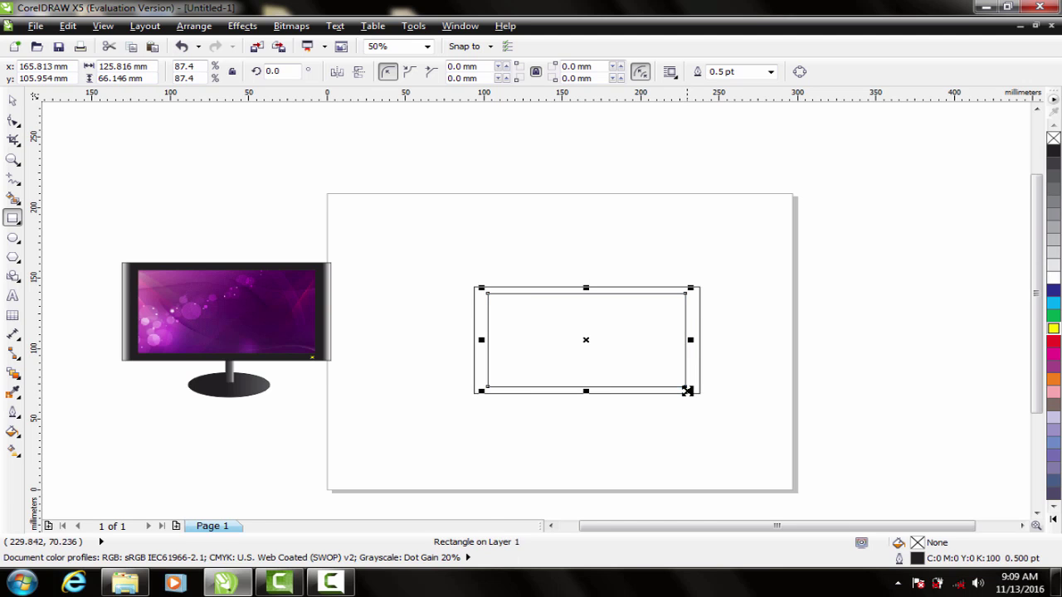
click(14, 100)
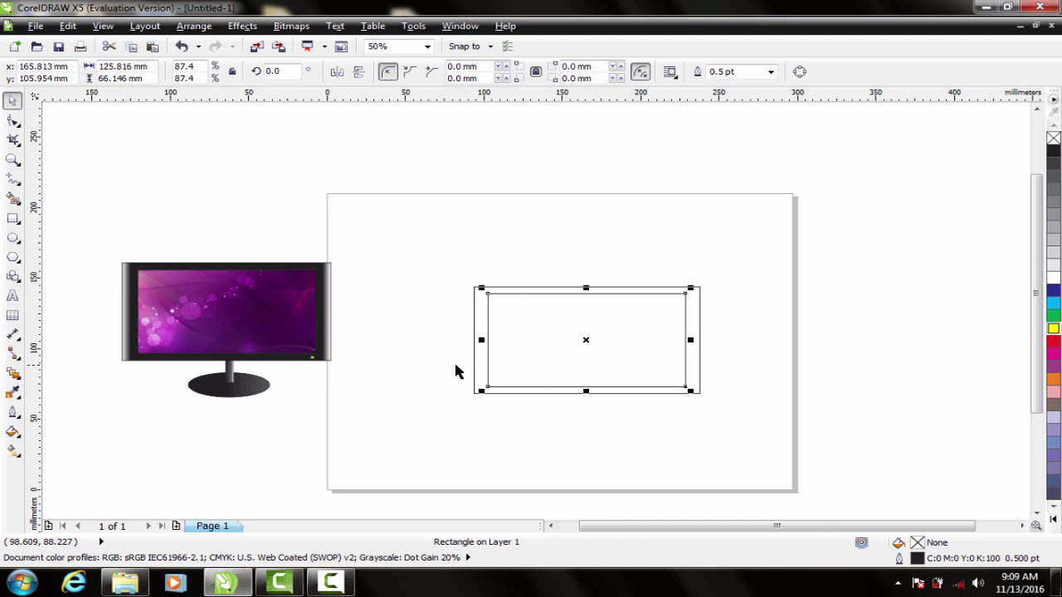
click(474, 375)
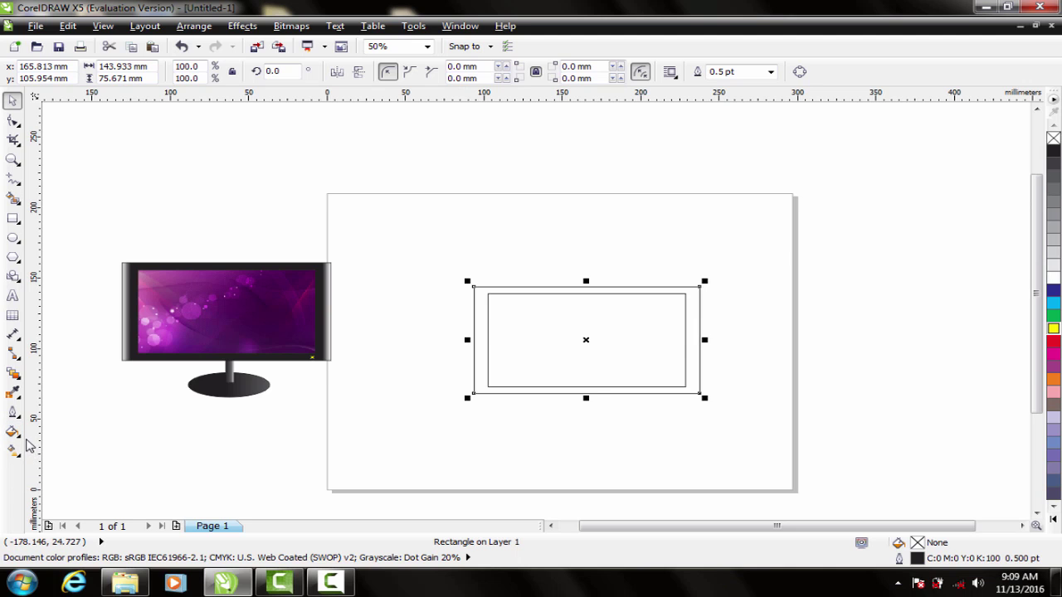
Start a custom fountain fill and add colour stops at 91% and 6%.
click(15, 432)
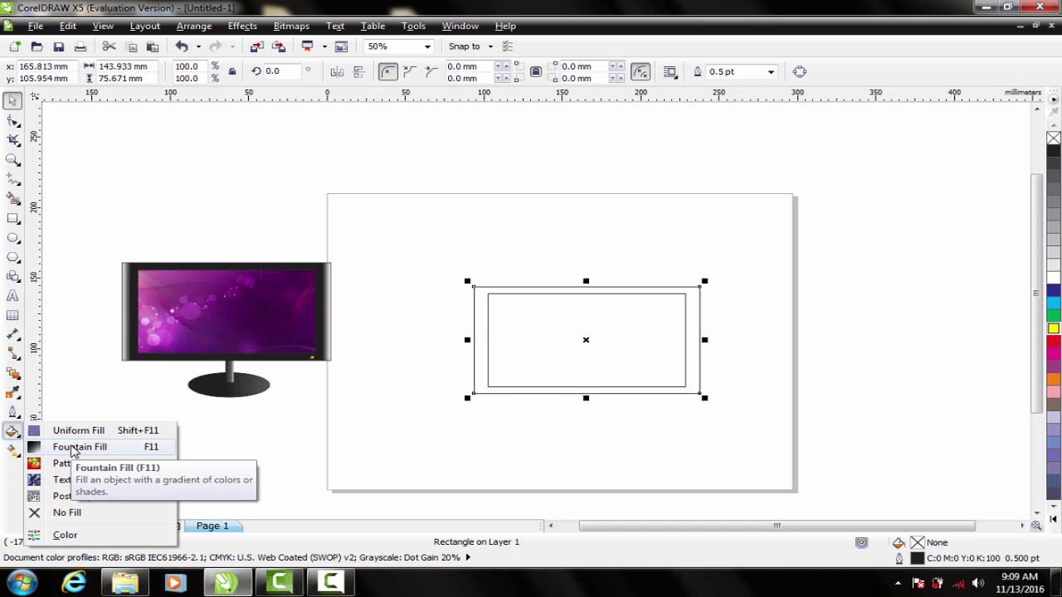
click(76, 447)
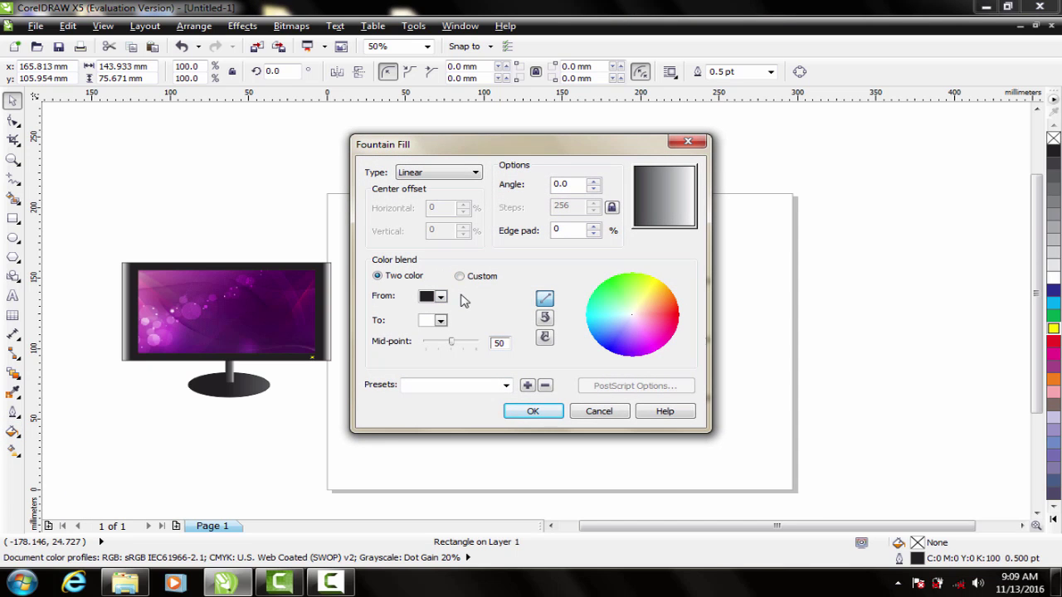
click(460, 277)
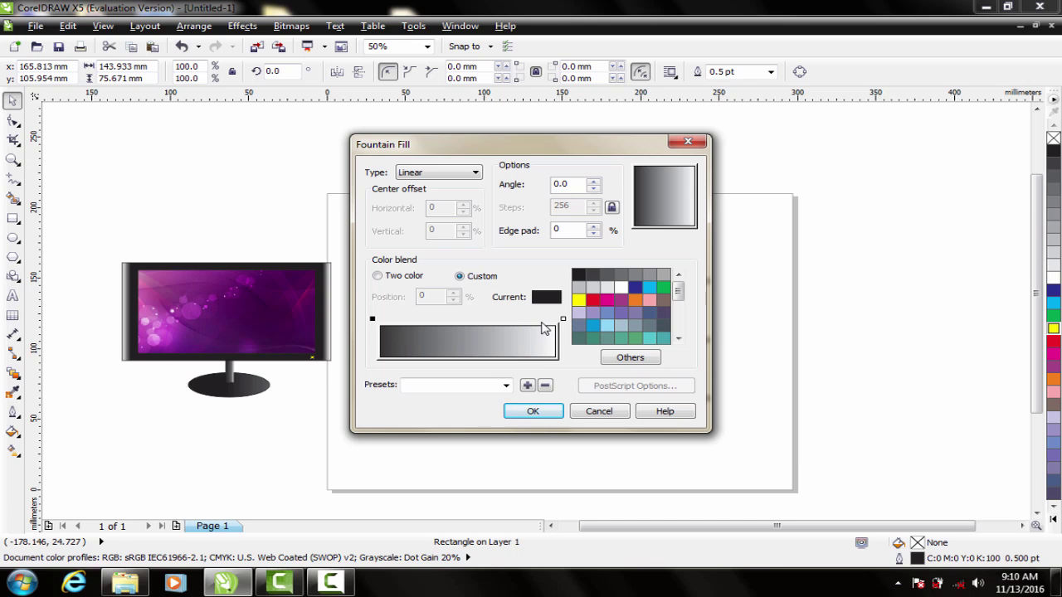
double_click(541, 319)
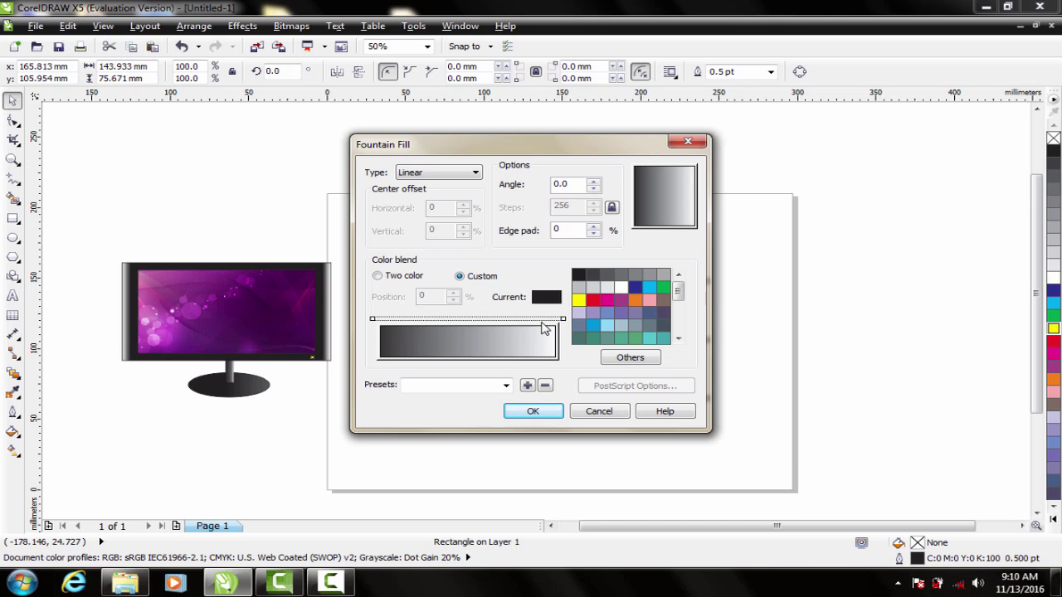
double_click(391, 320)
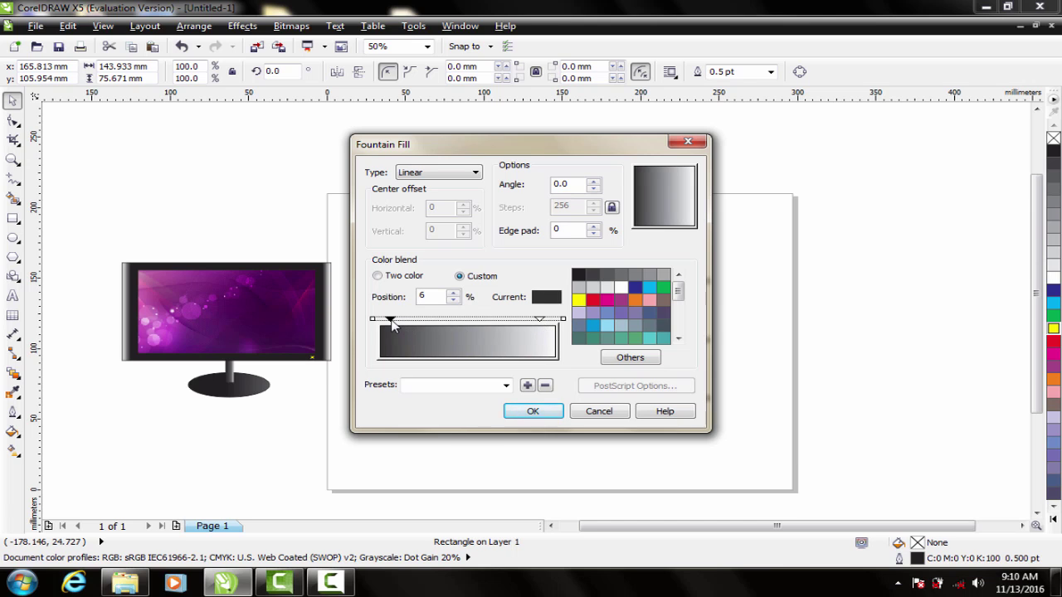
Make the right stop black at 94% and the left end white, add a 4% stop, and apply.
double_click(540, 318)
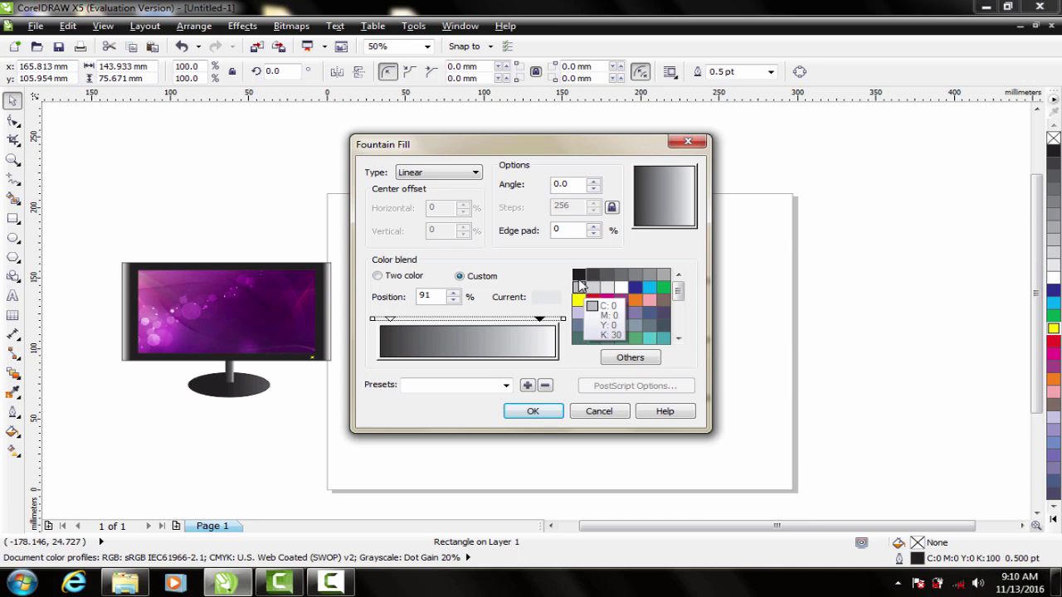
click(578, 275)
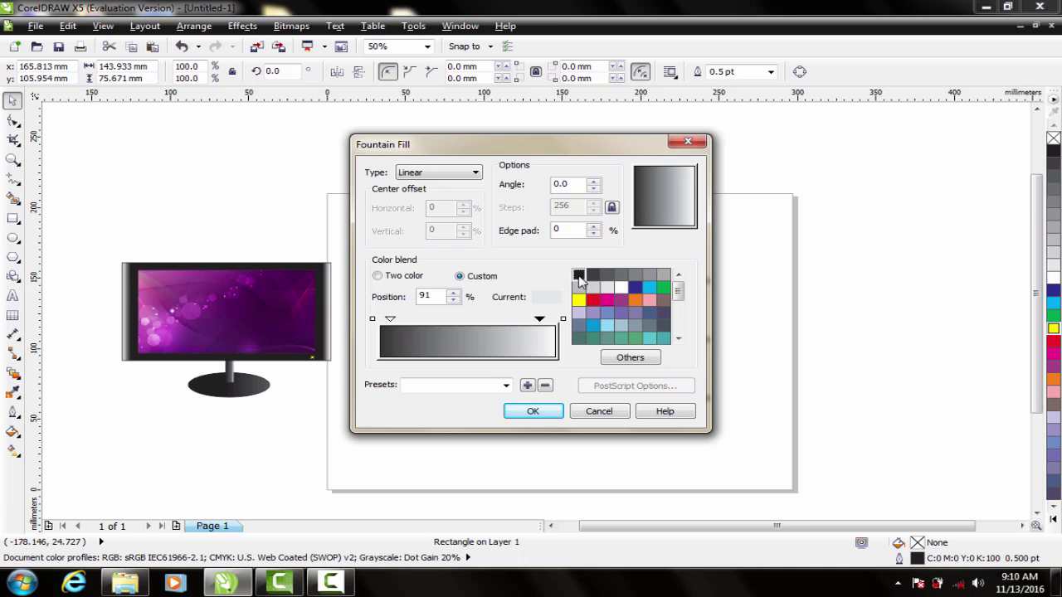
click(374, 319)
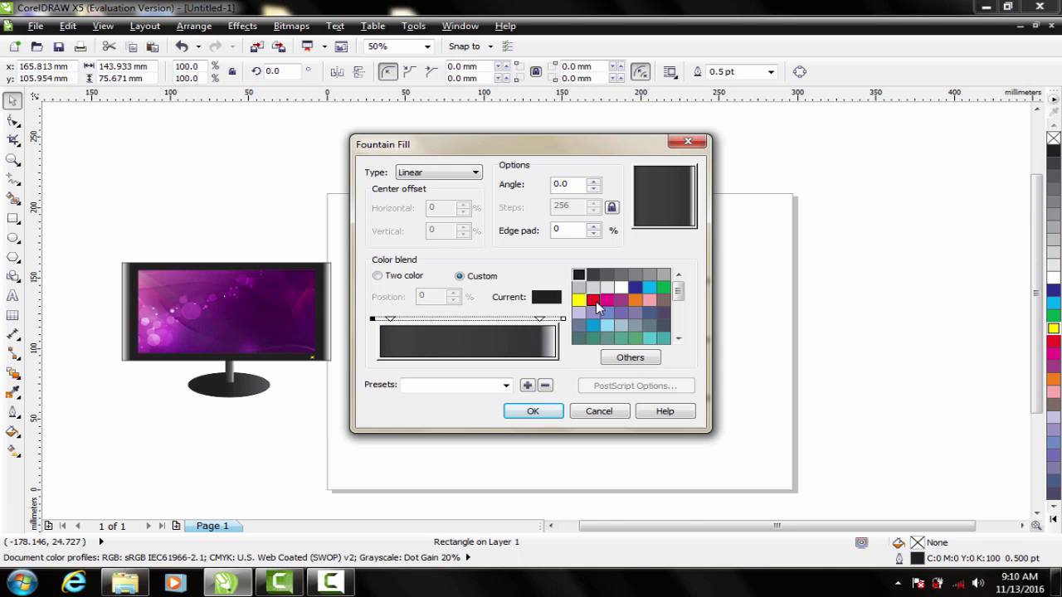
click(621, 287)
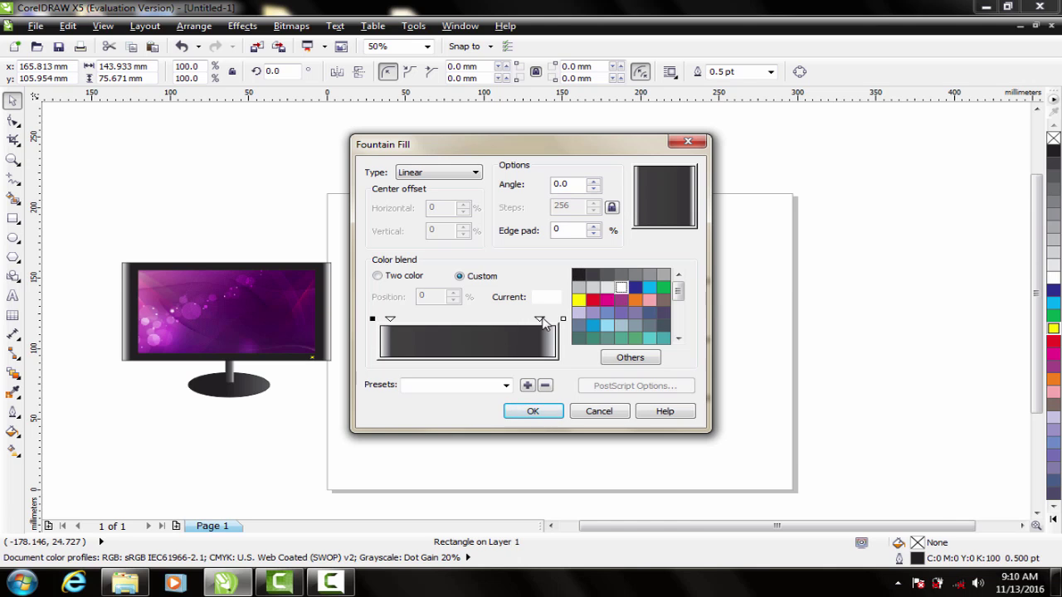
drag(541, 320, 553, 324)
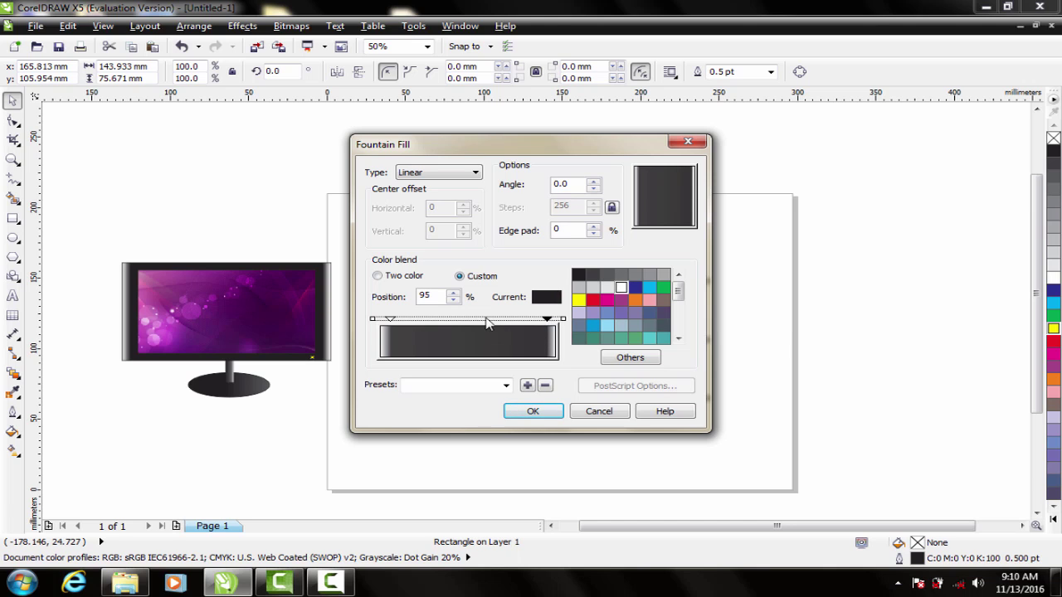
double_click(388, 321)
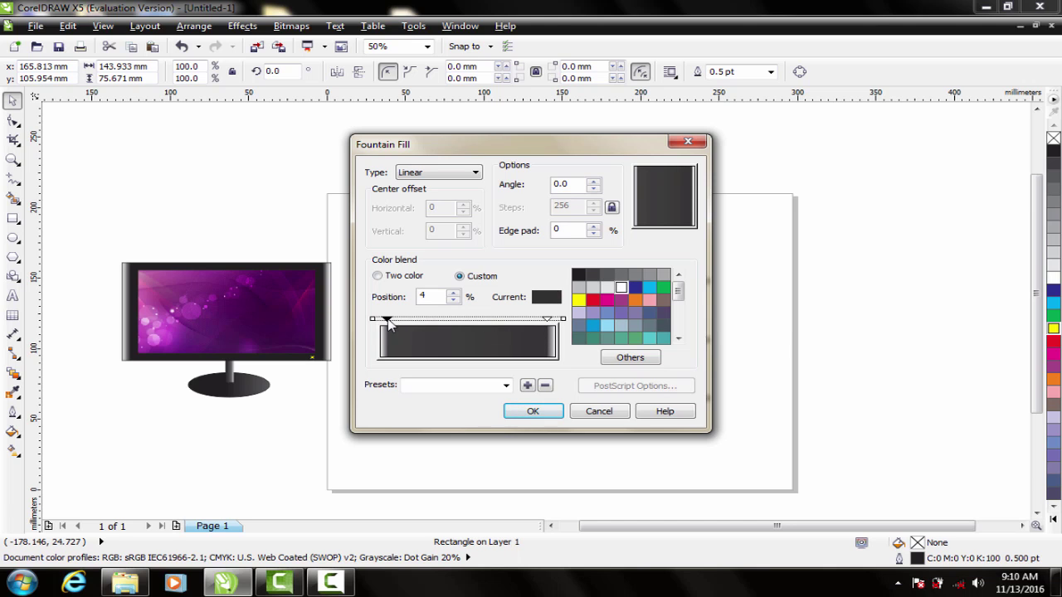
click(534, 413)
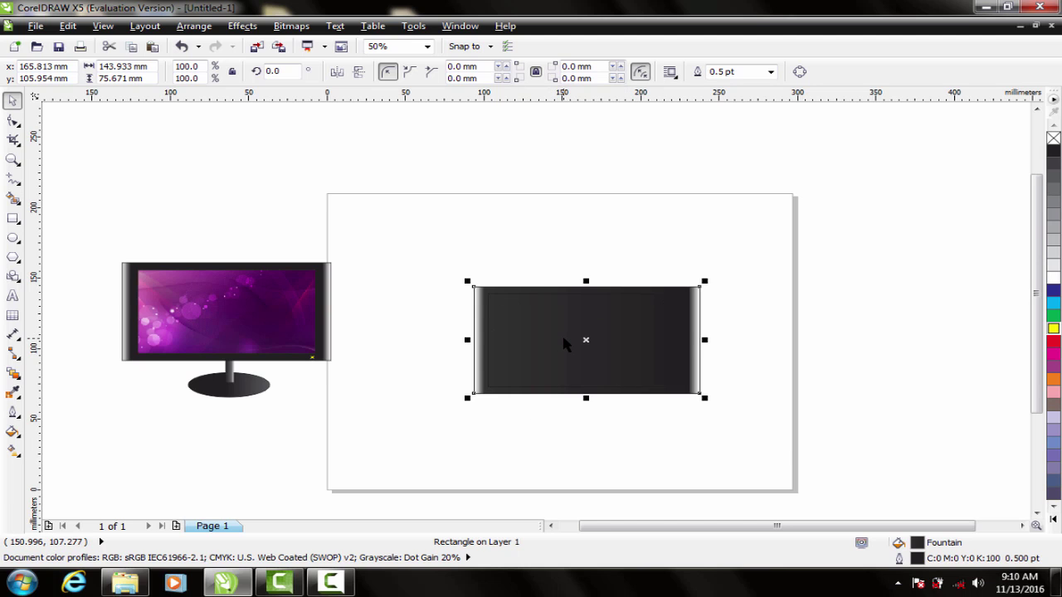
Fill the inner rectangle white and drag the Waves-Vector-Background-PSD image from Explorer onto the canvas.
key(Tab)
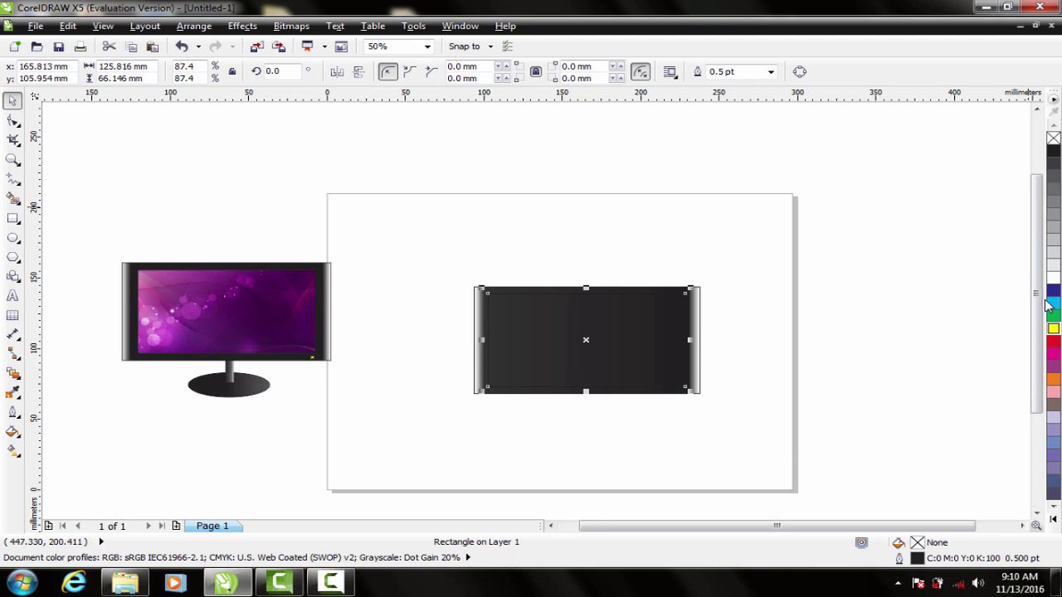
click(1052, 278)
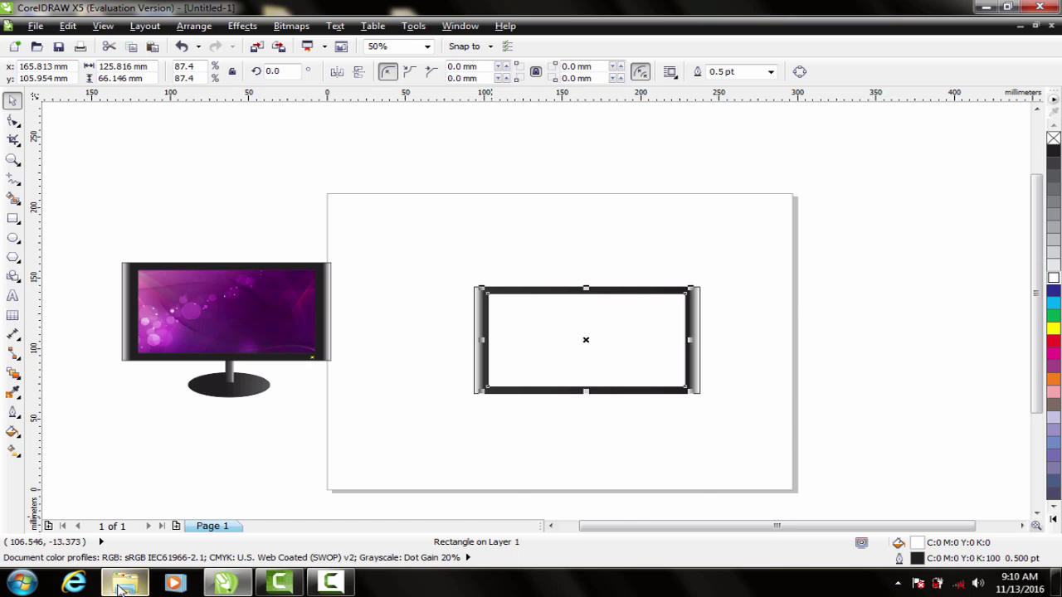
mouse_move(125, 583)
click(116, 531)
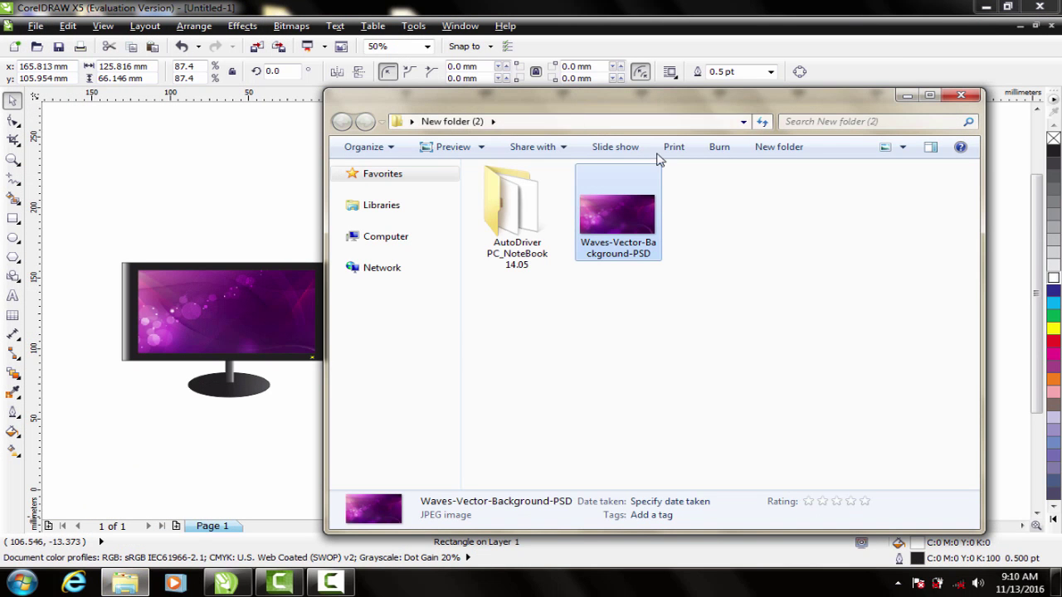
drag(601, 218, 264, 224)
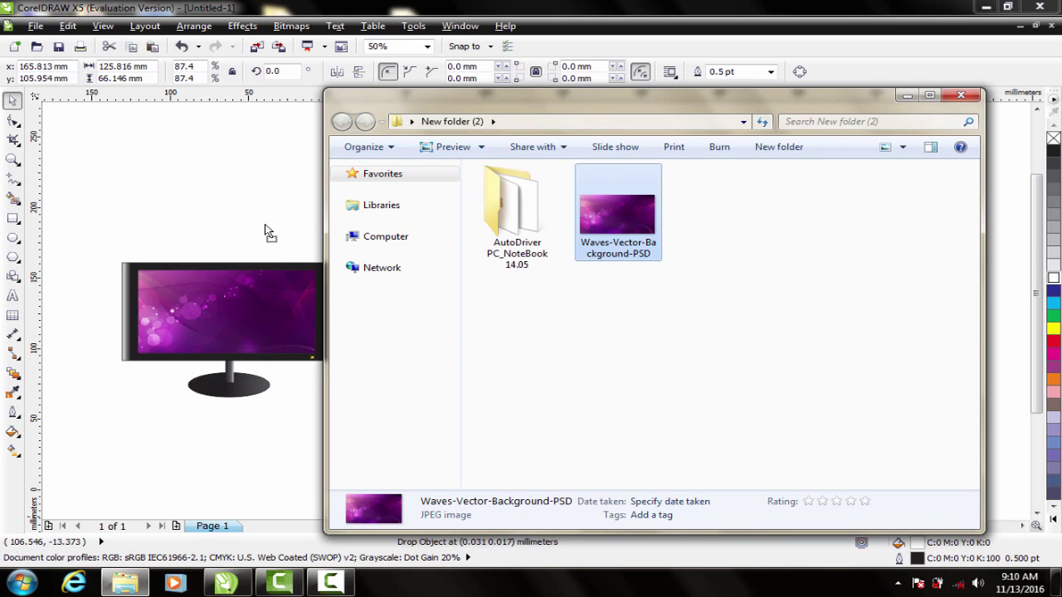
click(903, 97)
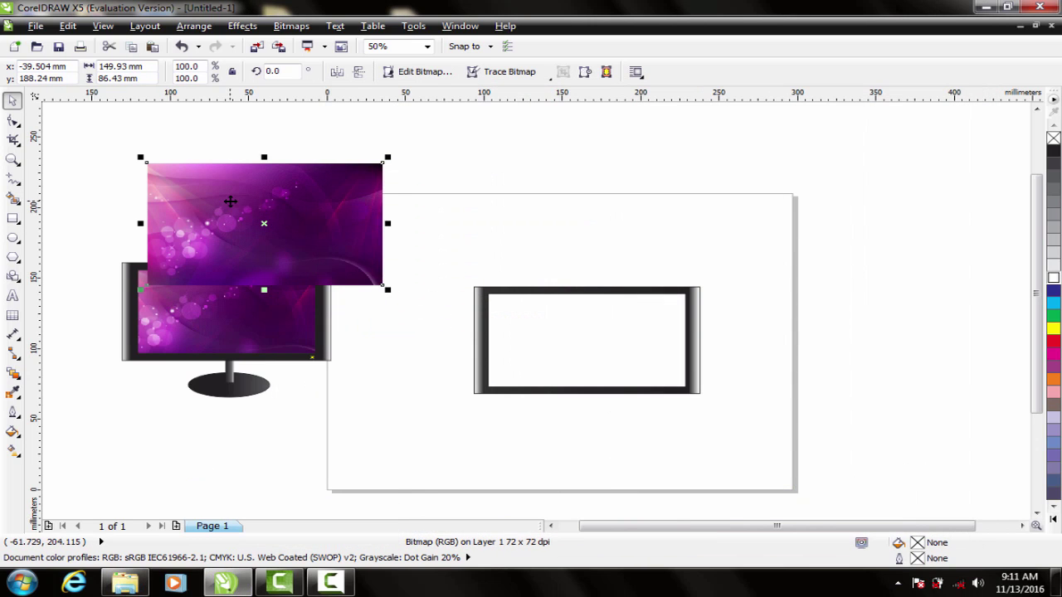
PowerClip the purple wallpaper bitmap inside the inner frame rectangle using Effects > PowerClip.
drag(230, 200, 390, 340)
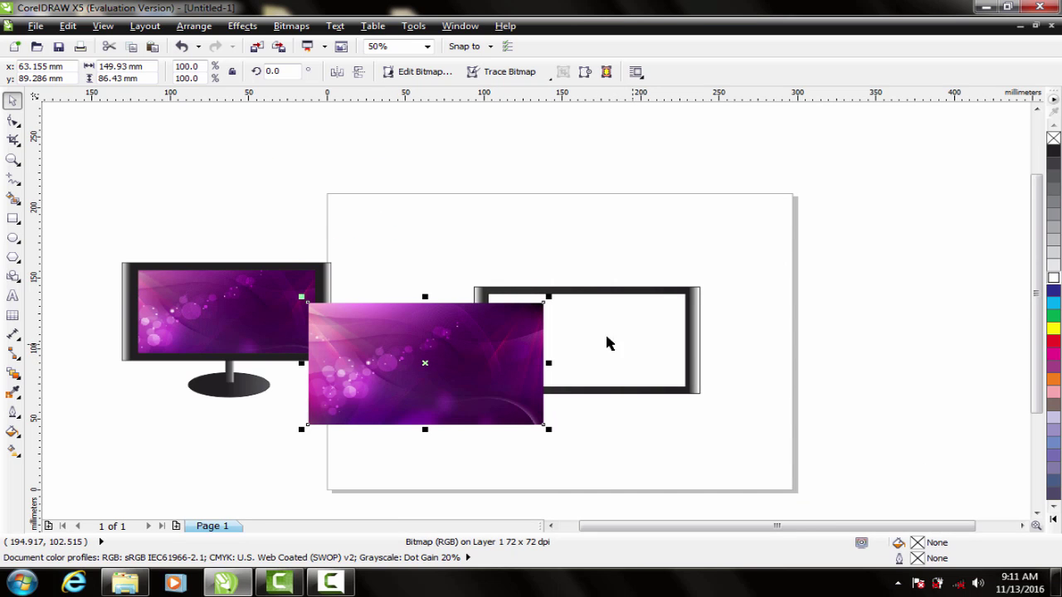
click(242, 26)
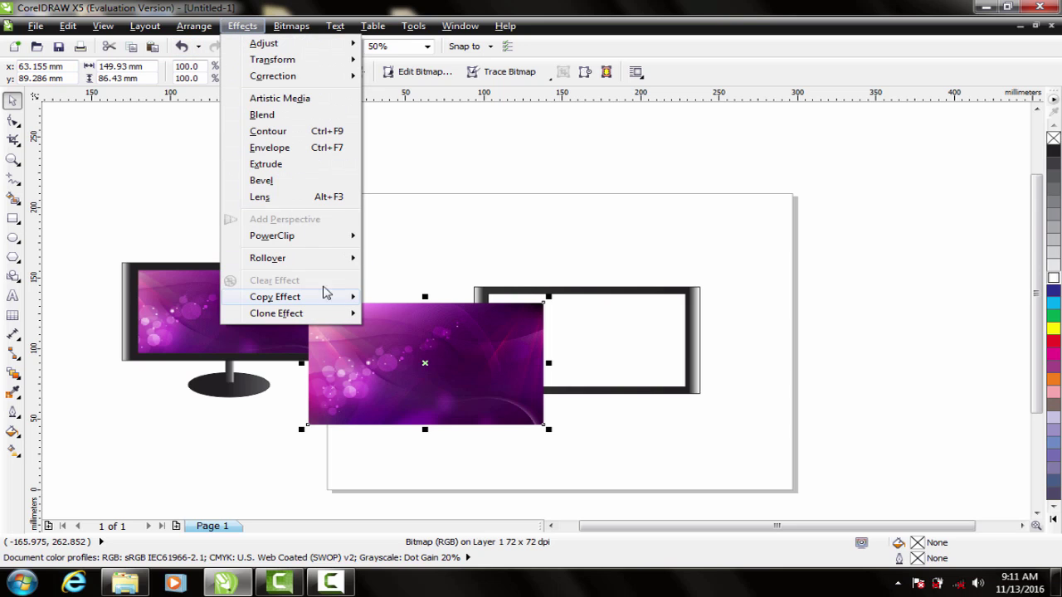
mouse_move(272, 236)
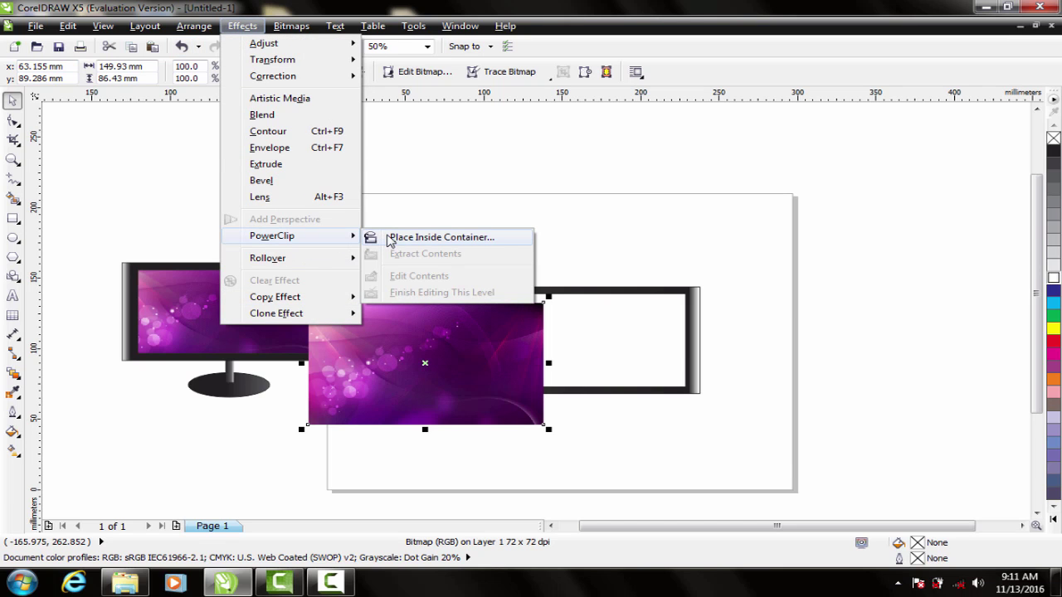
click(390, 238)
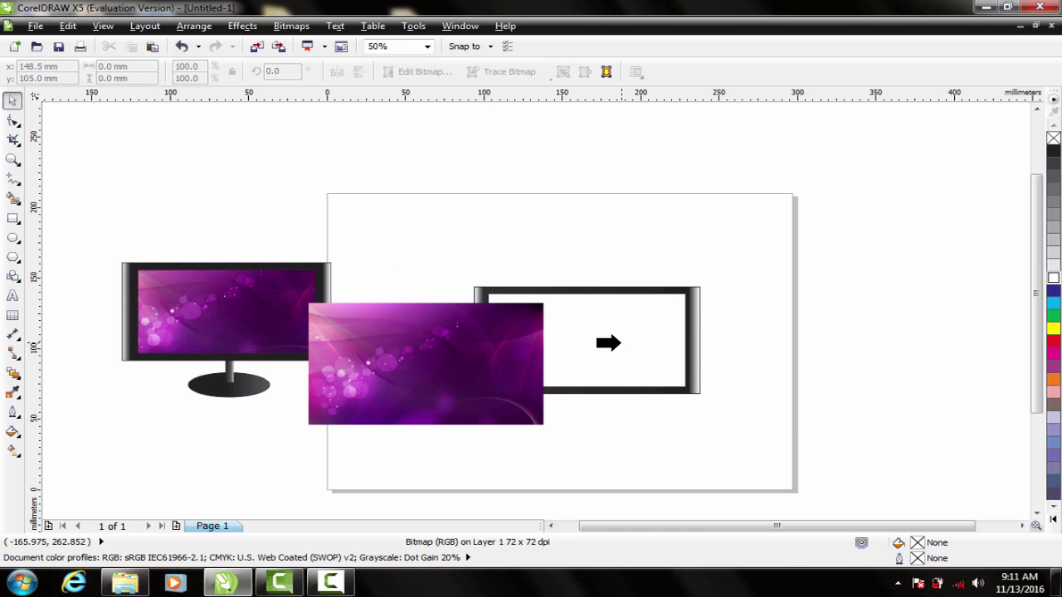
click(609, 342)
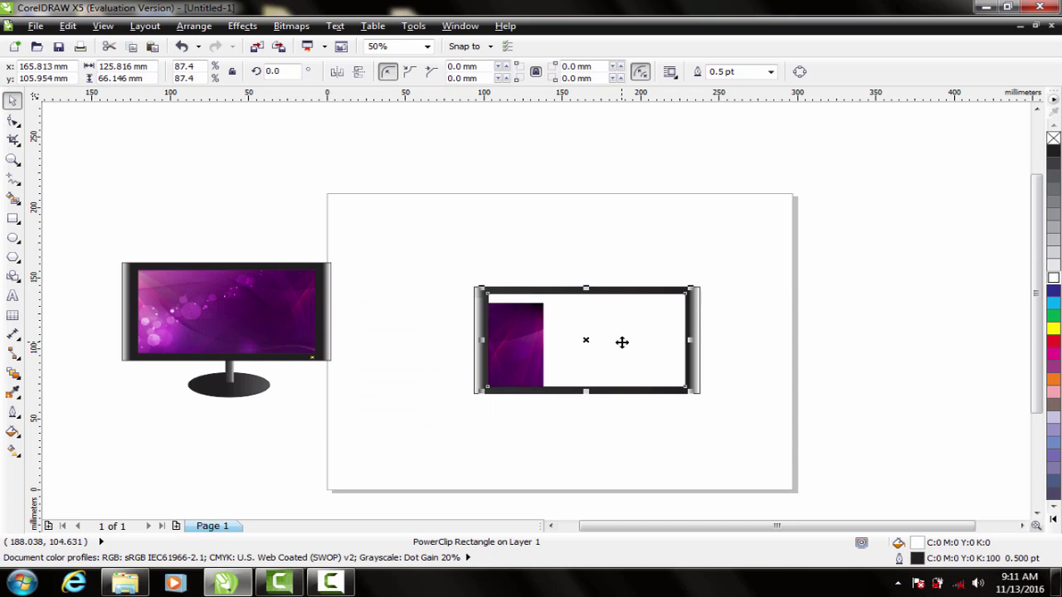
Edit the PowerClip contents, scaling the wallpaper to 96.6% and centring it over the screen opening.
right_click(520, 332)
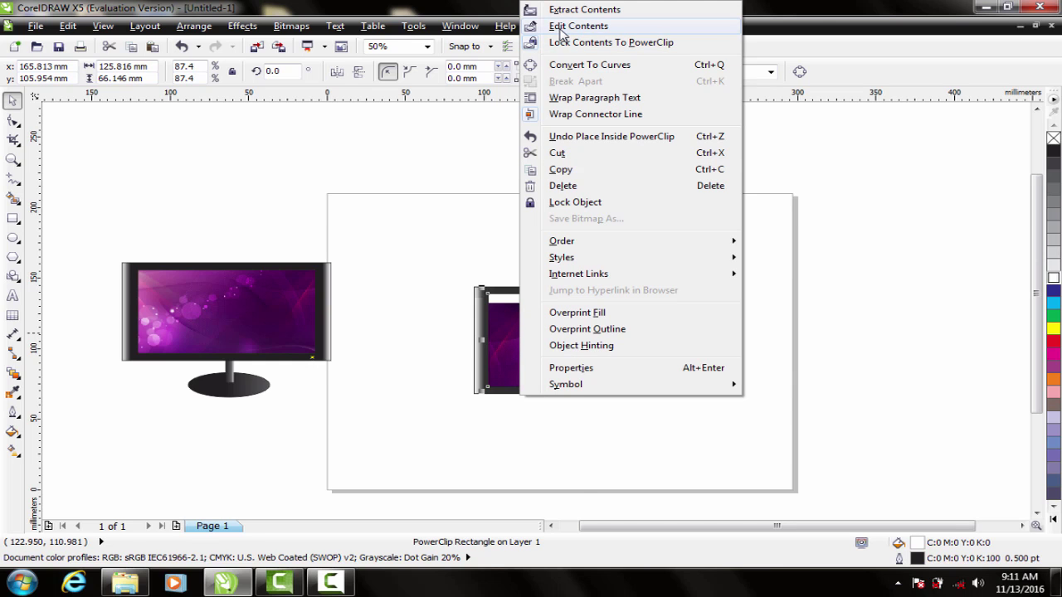
click(561, 32)
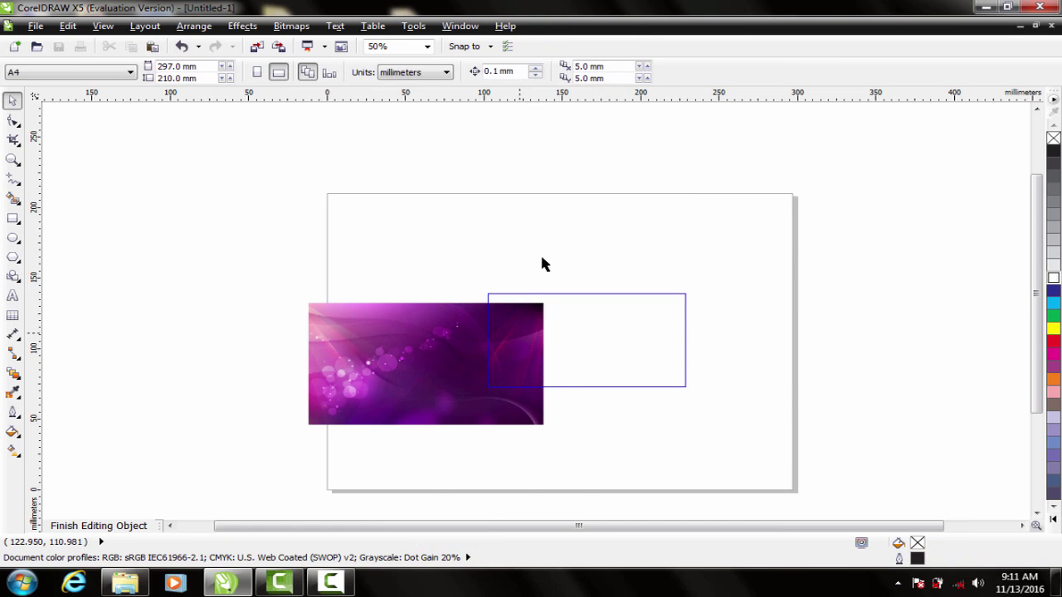
click(365, 371)
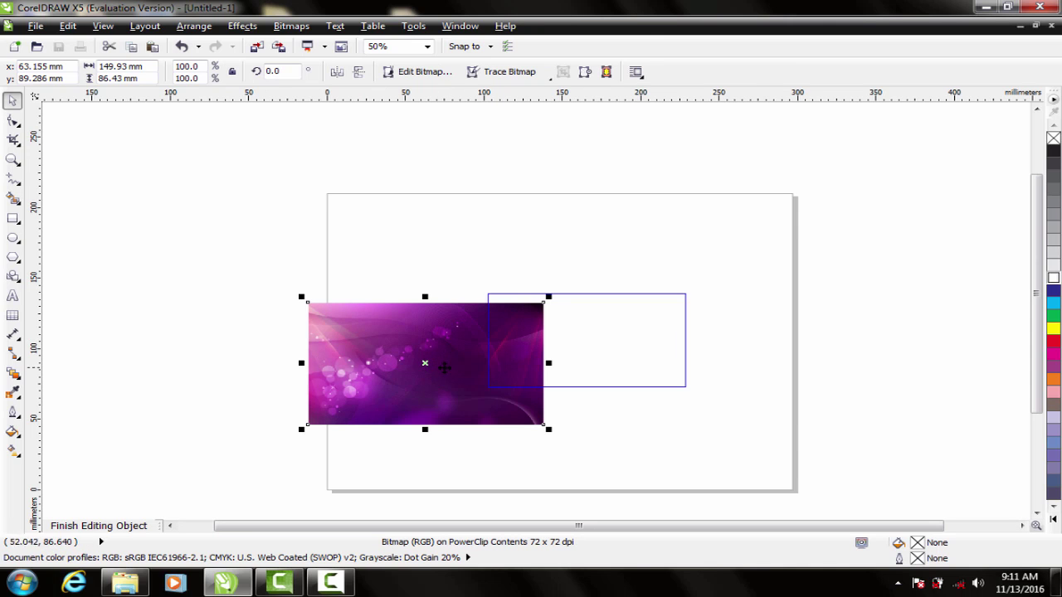
drag(415, 365, 569, 343)
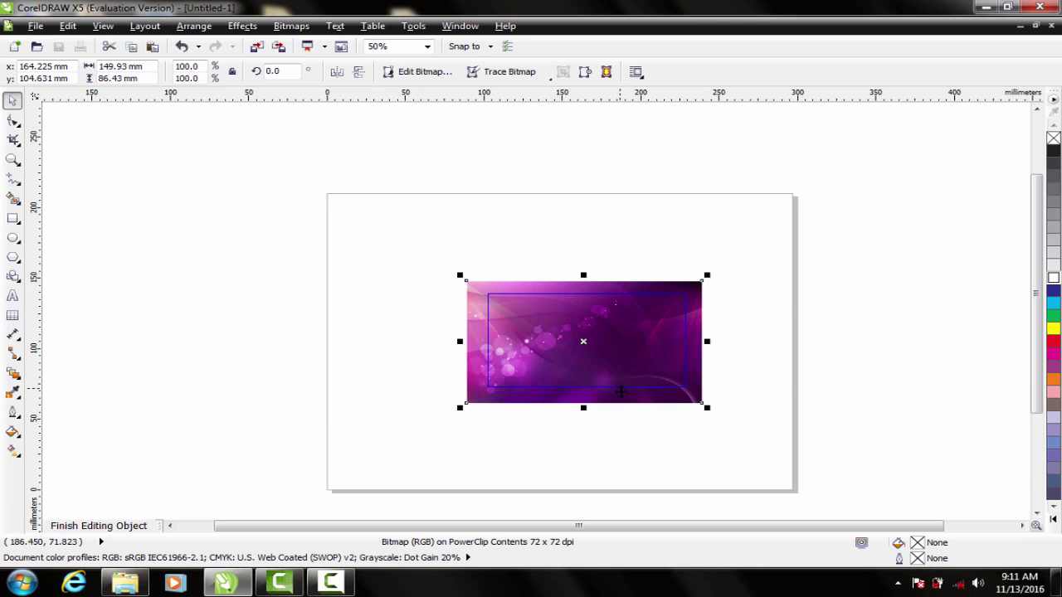
drag(706, 407, 702, 405)
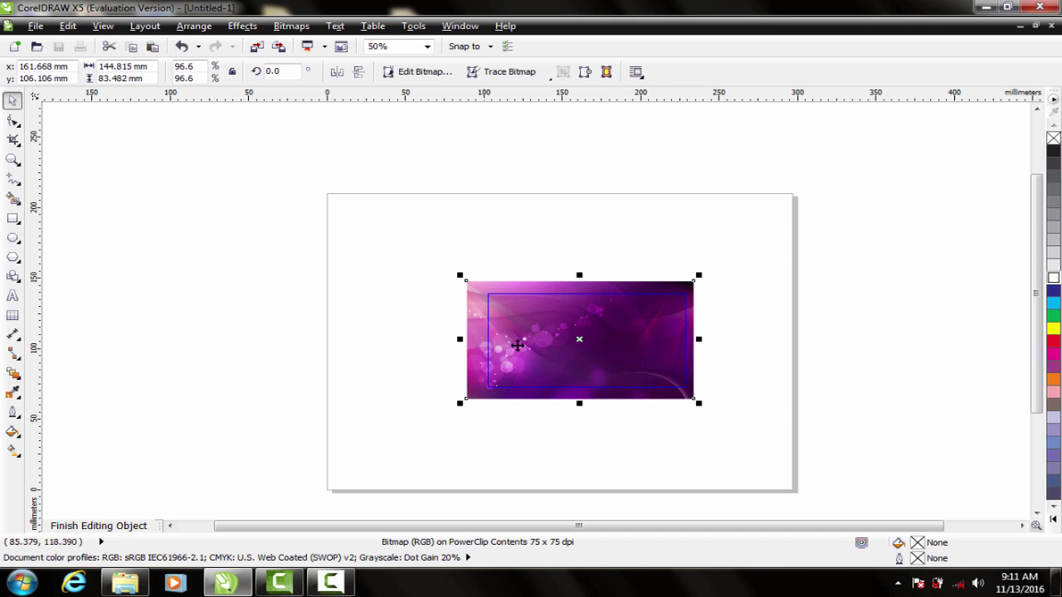
drag(554, 330, 557, 331)
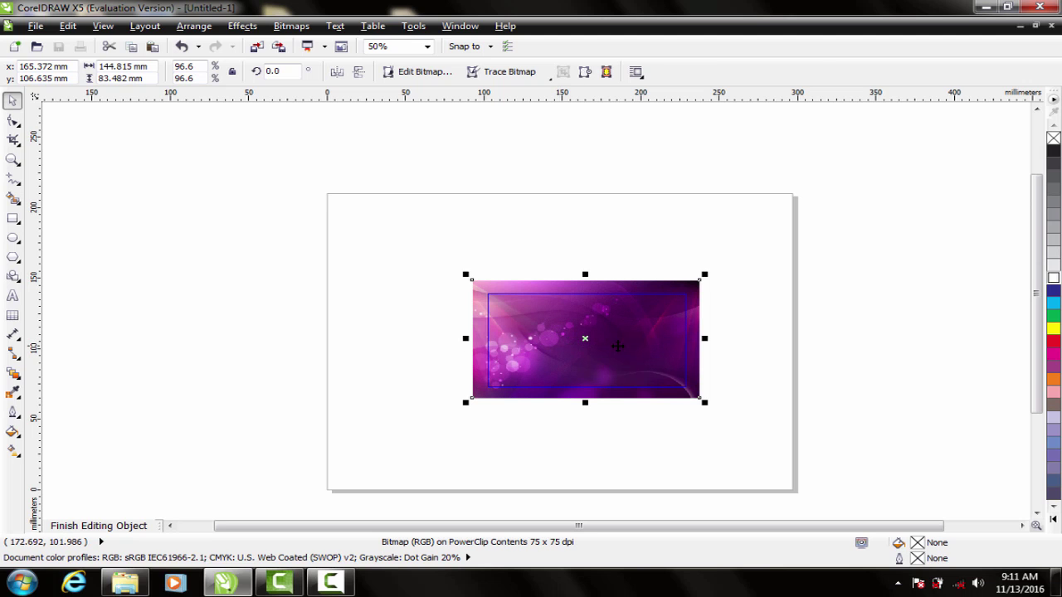
right_click(617, 346)
mouse_move(676, 58)
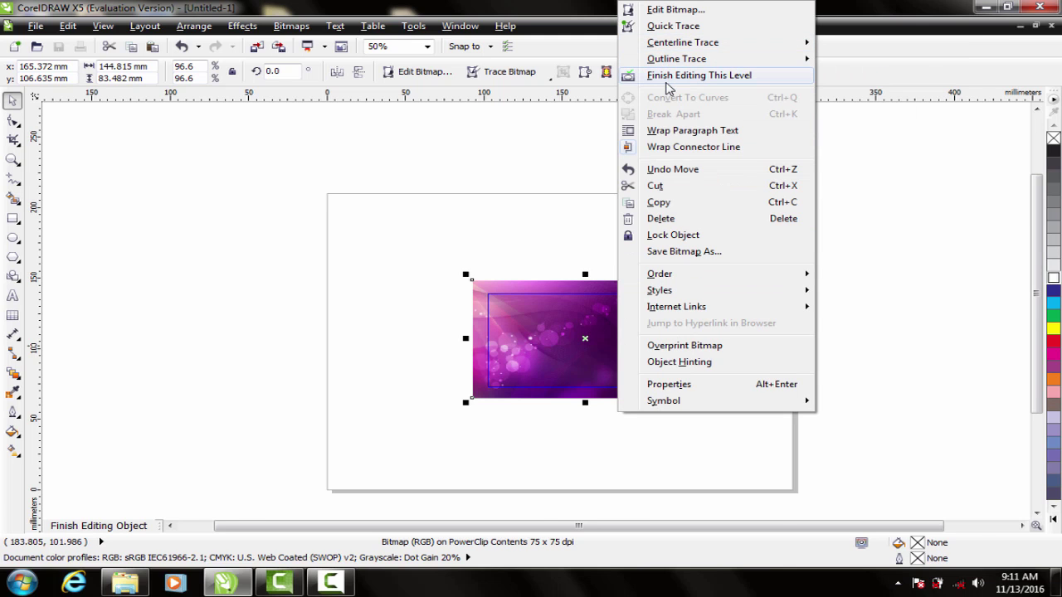
click(699, 75)
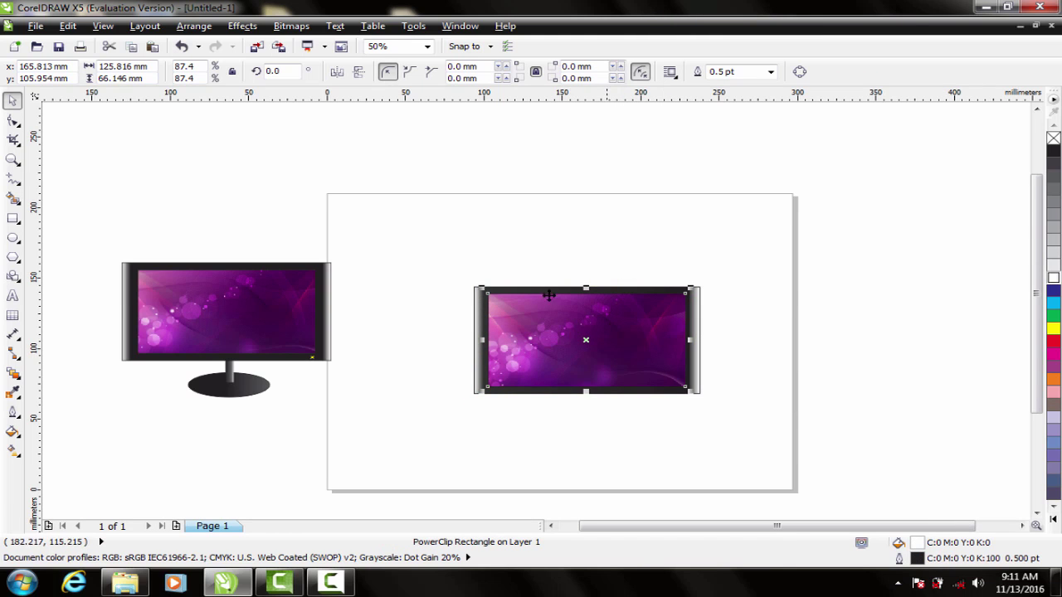
Draw a 7.937 × 38.629 mm vertical rectangle below and left of the framed screen.
click(409, 230)
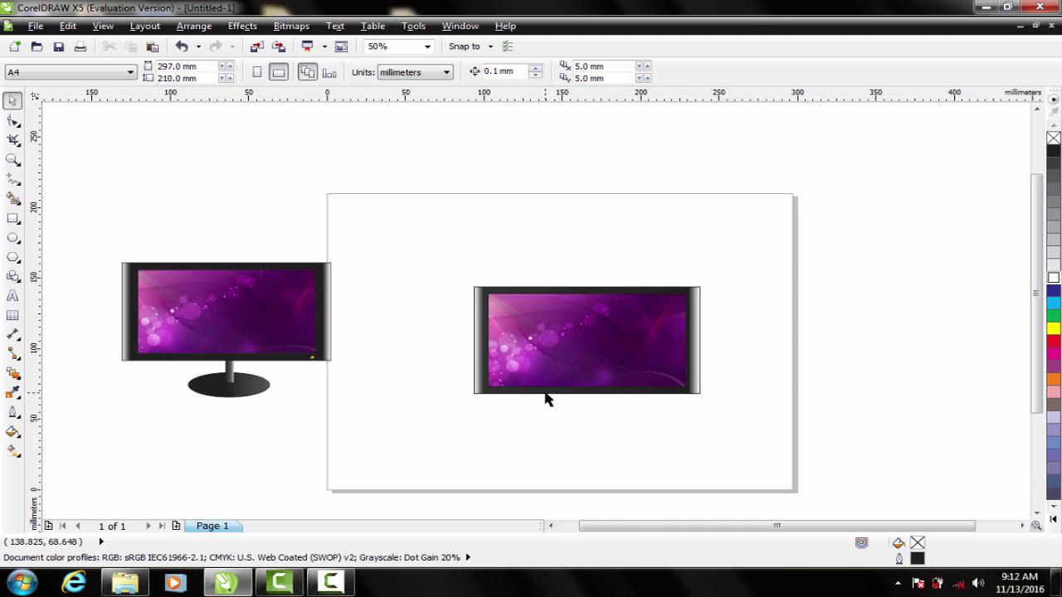
click(13, 219)
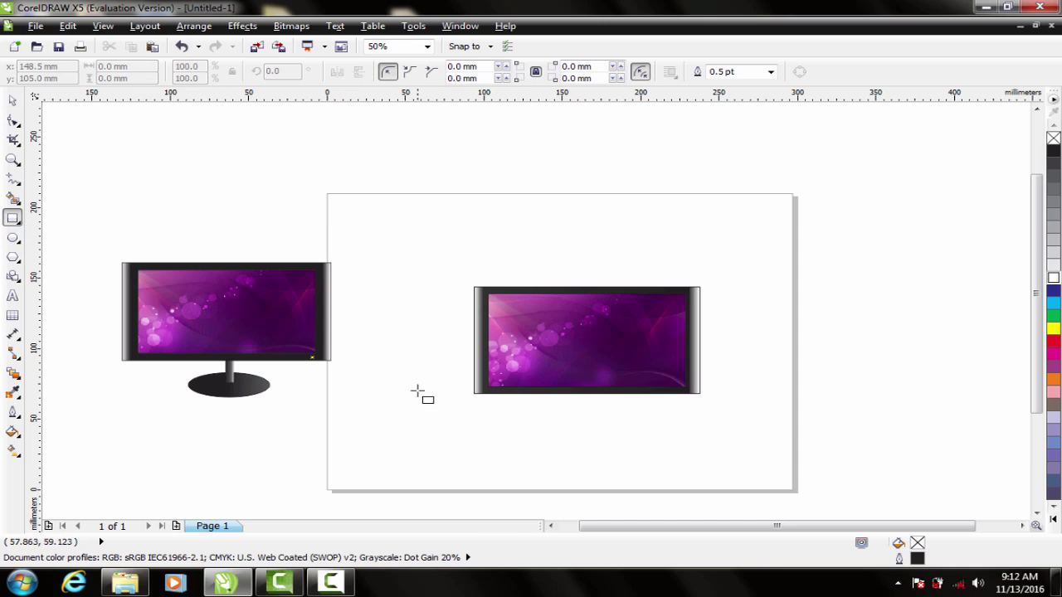
drag(408, 374, 420, 429)
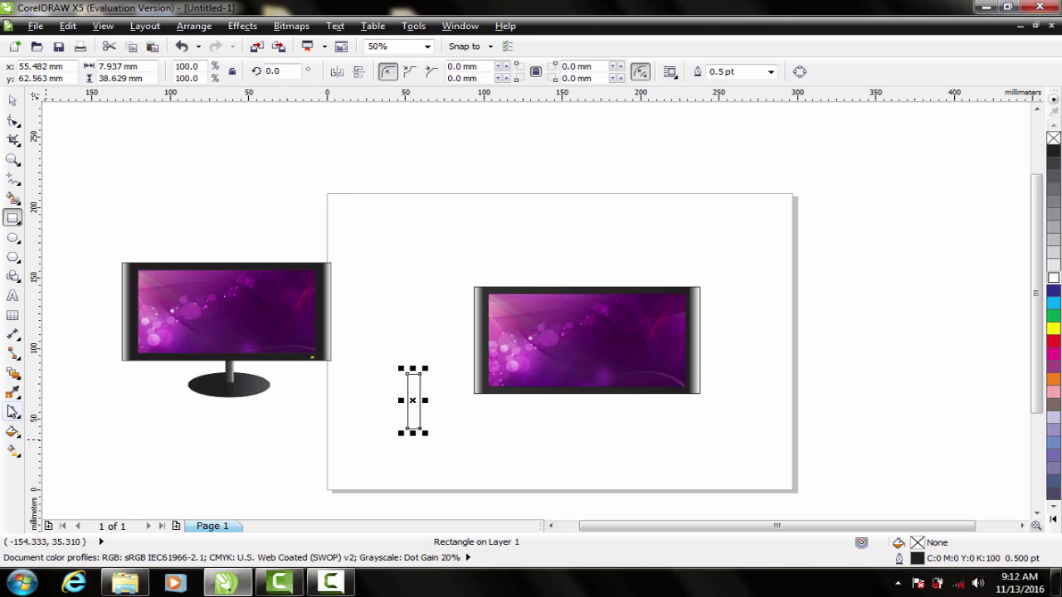
Give the neck rectangle a custom fountain fill with a 36% stop and a dark-grey right end.
click(17, 439)
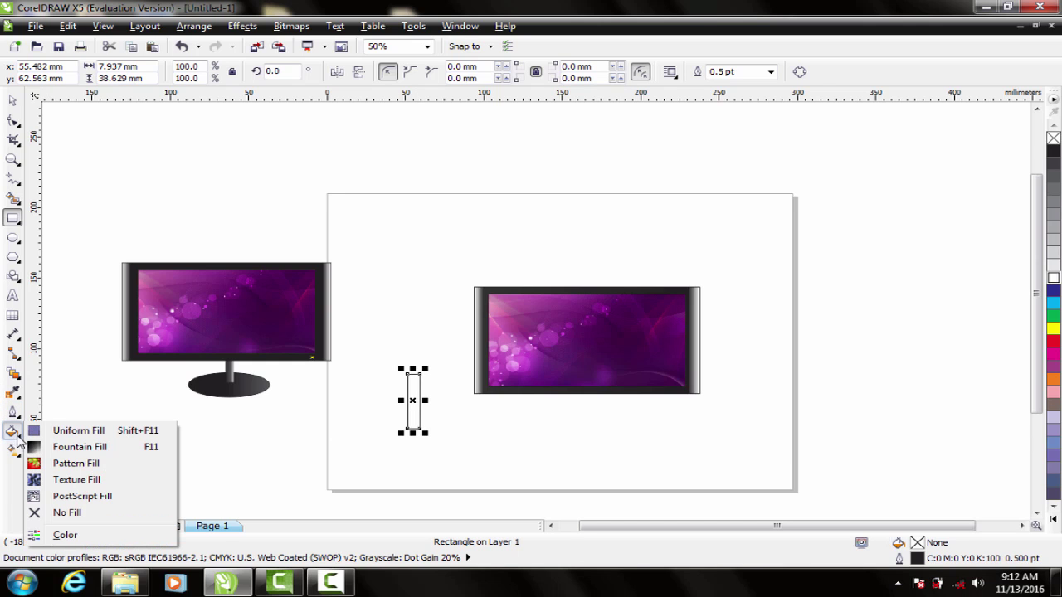
click(79, 447)
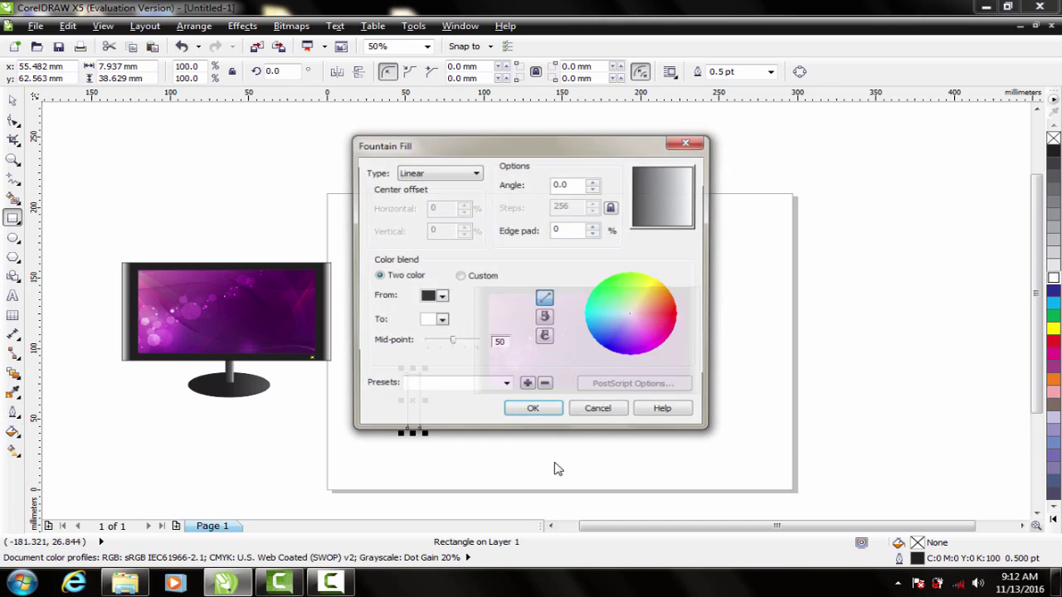
click(461, 278)
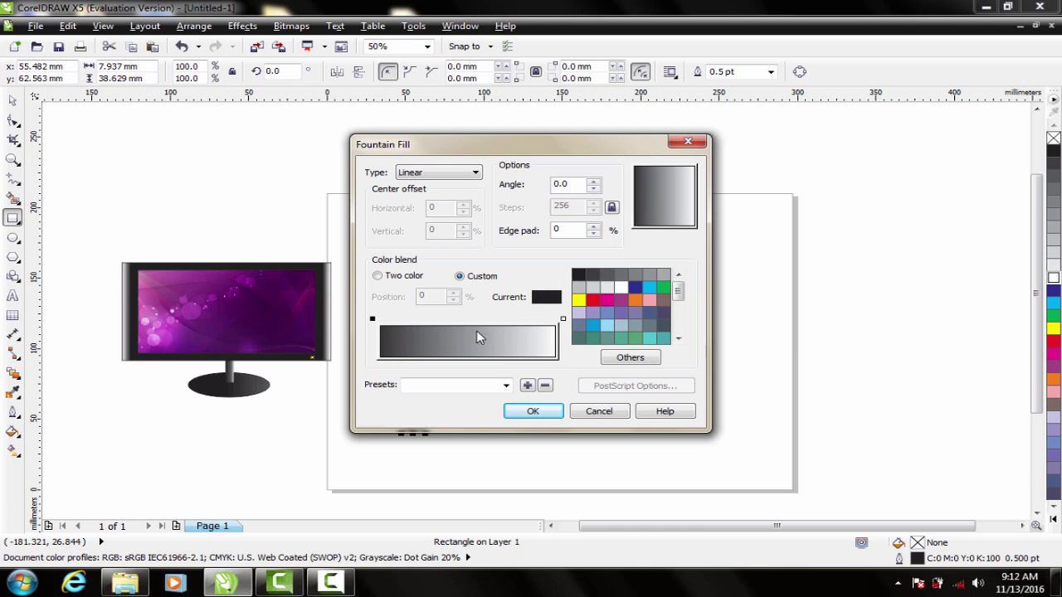
double_click(406, 319)
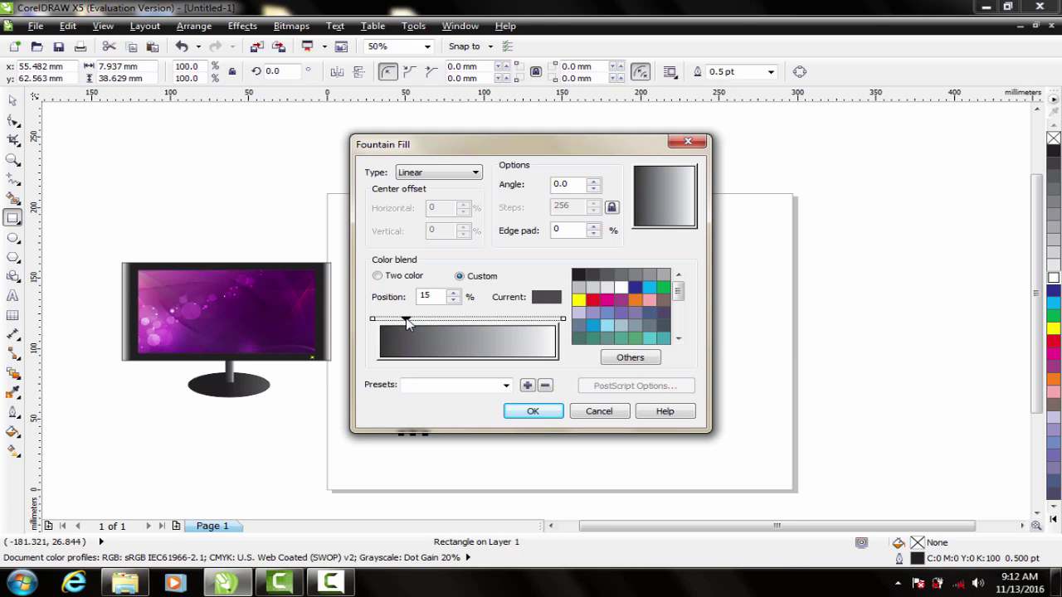
drag(406, 318, 444, 325)
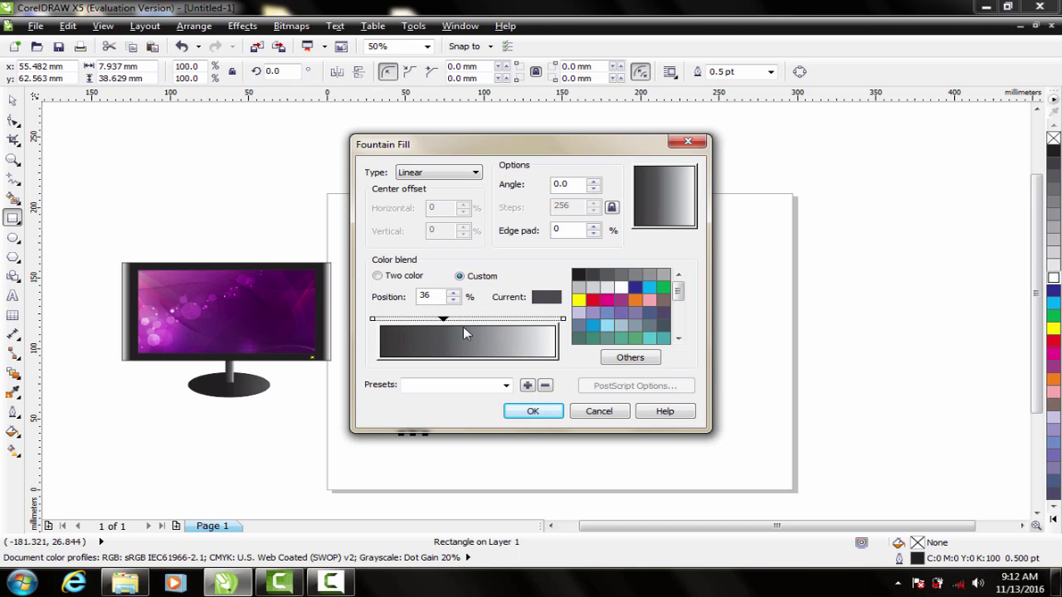
click(562, 319)
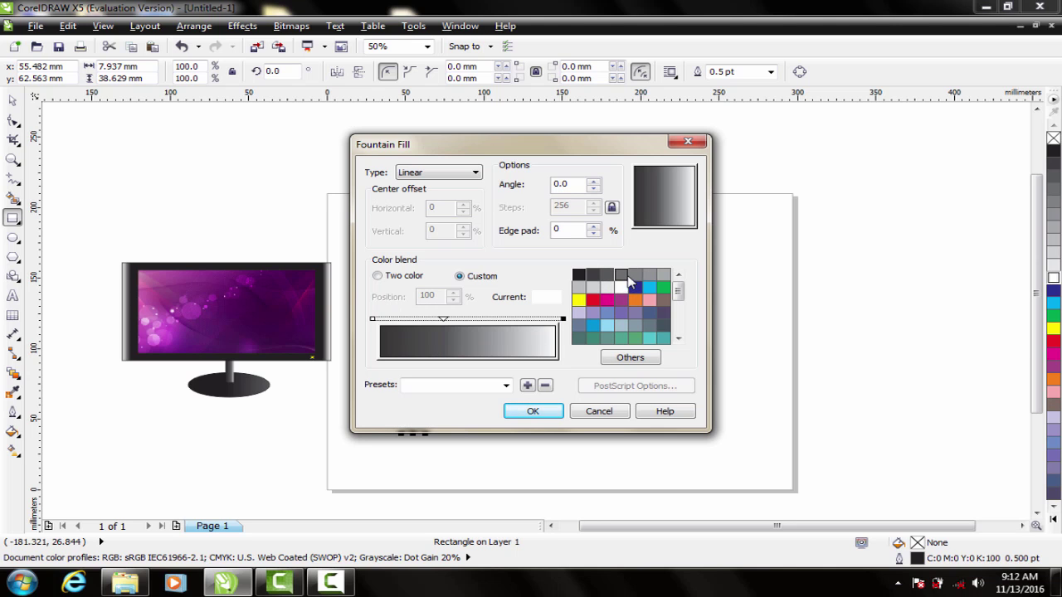
click(621, 275)
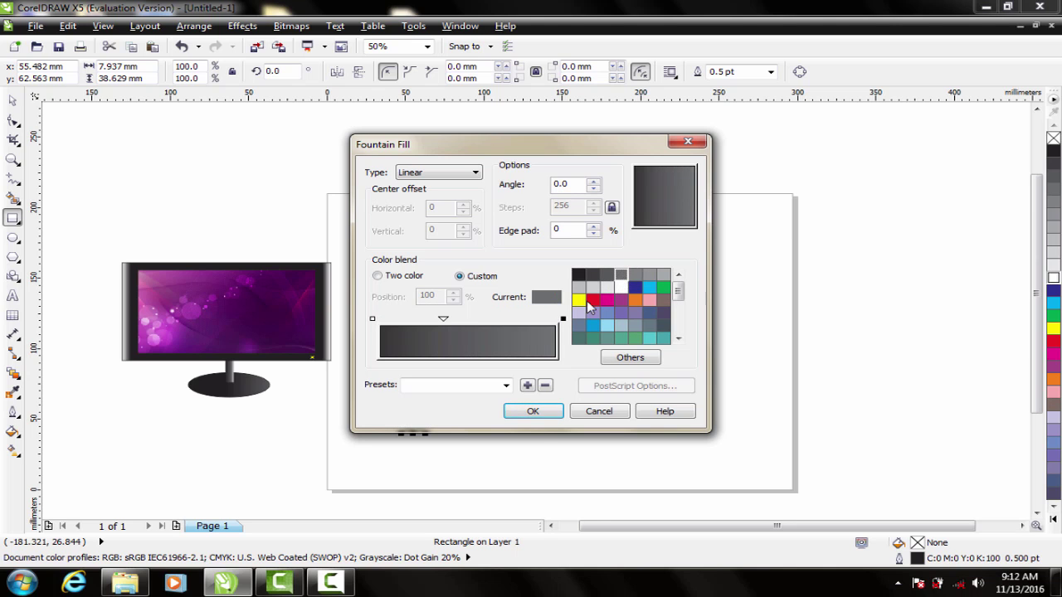
click(532, 413)
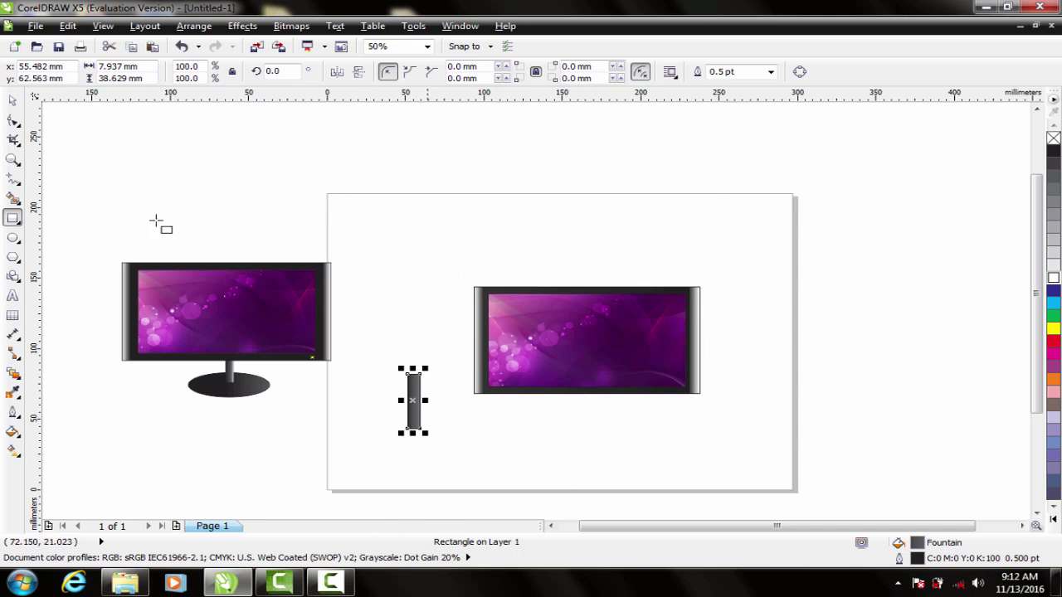
Remove the outline from the neck rectangle.
scroll(410, 403, up, 2)
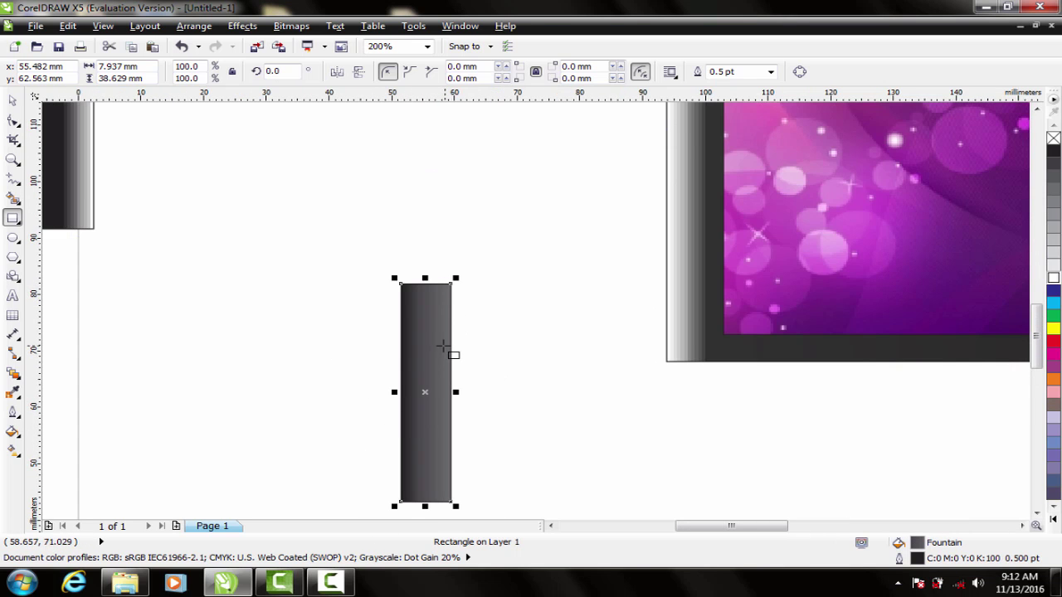
scroll(443, 345, down, 1)
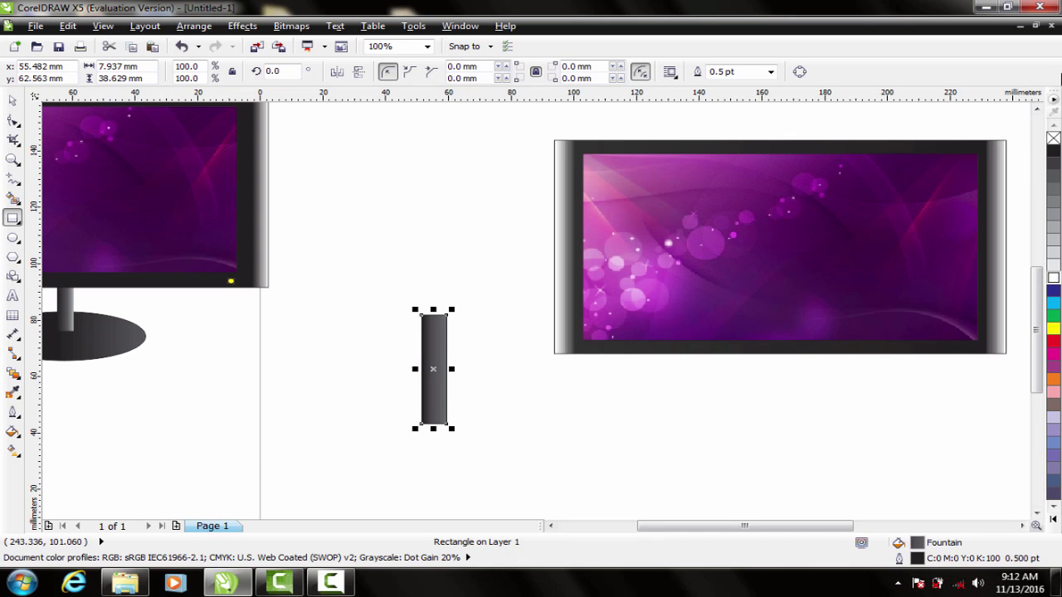
right_click(1052, 139)
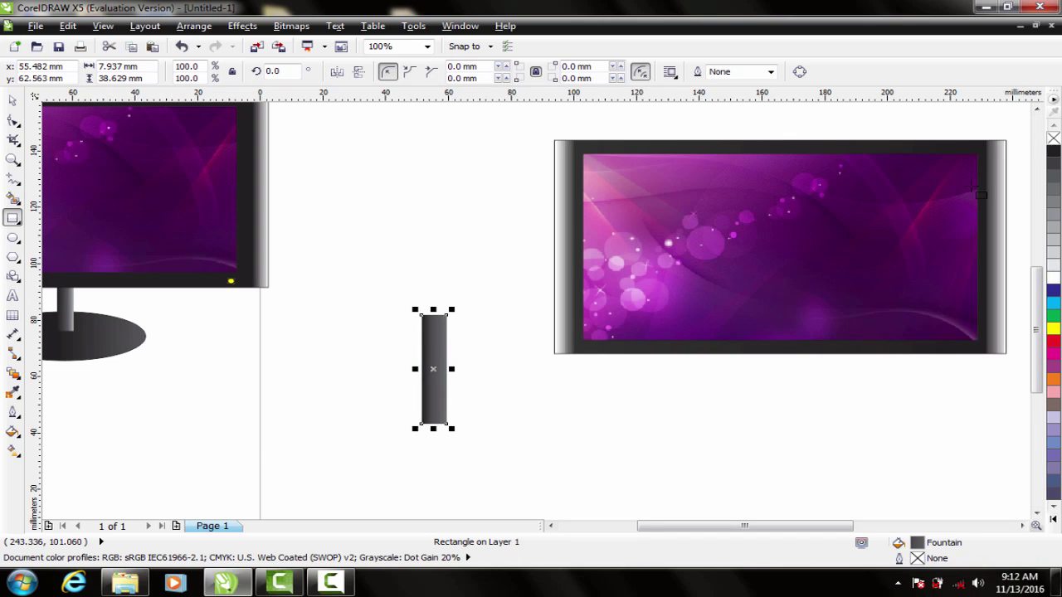
click(12, 100)
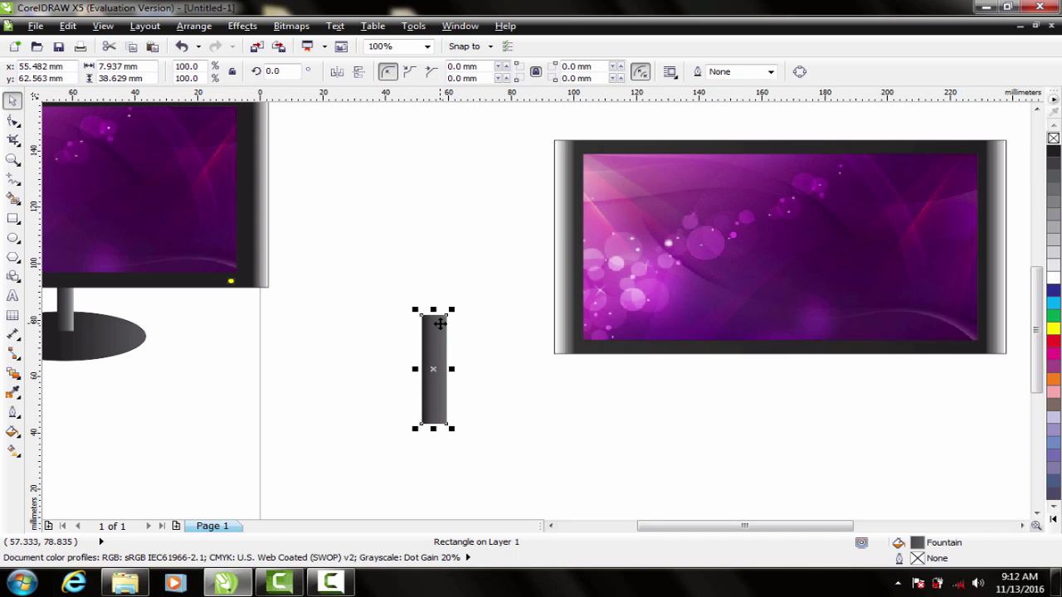
Move the neck under the right monitor screen and send it to the back of the layer.
drag(434, 335, 769, 333)
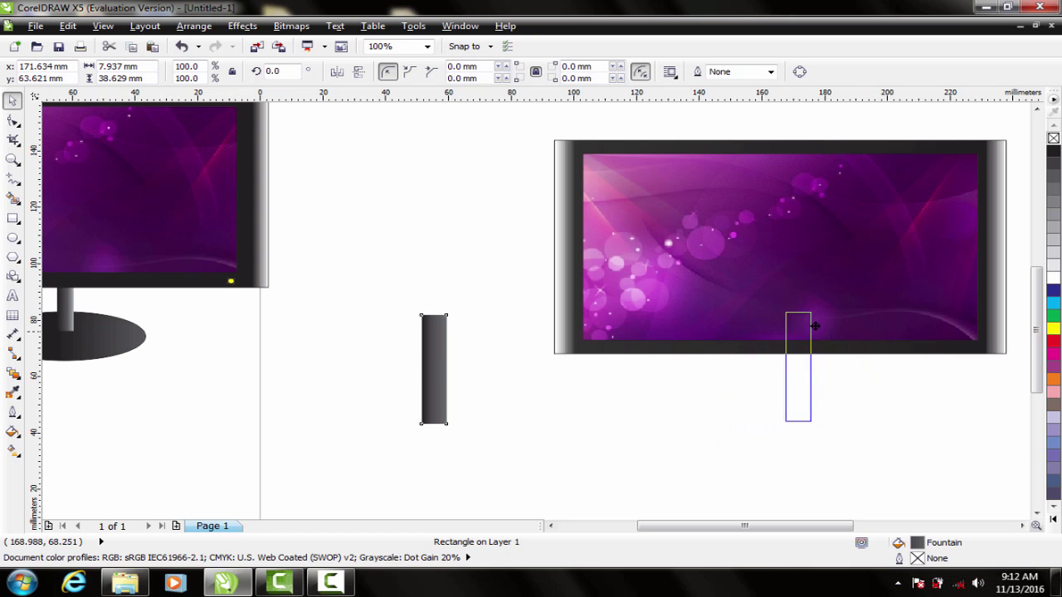
mouse_move(769, 333)
mouse_down()
mouse_move(821, 327)
mouse_move(793, 305)
mouse_up()
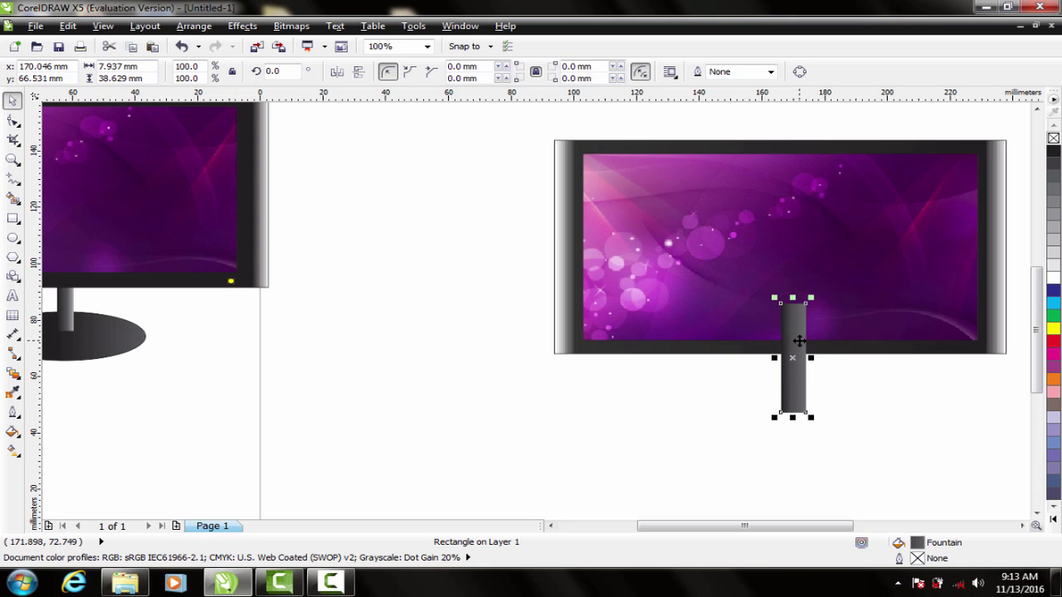
right_click(797, 339)
mouse_move(839, 185)
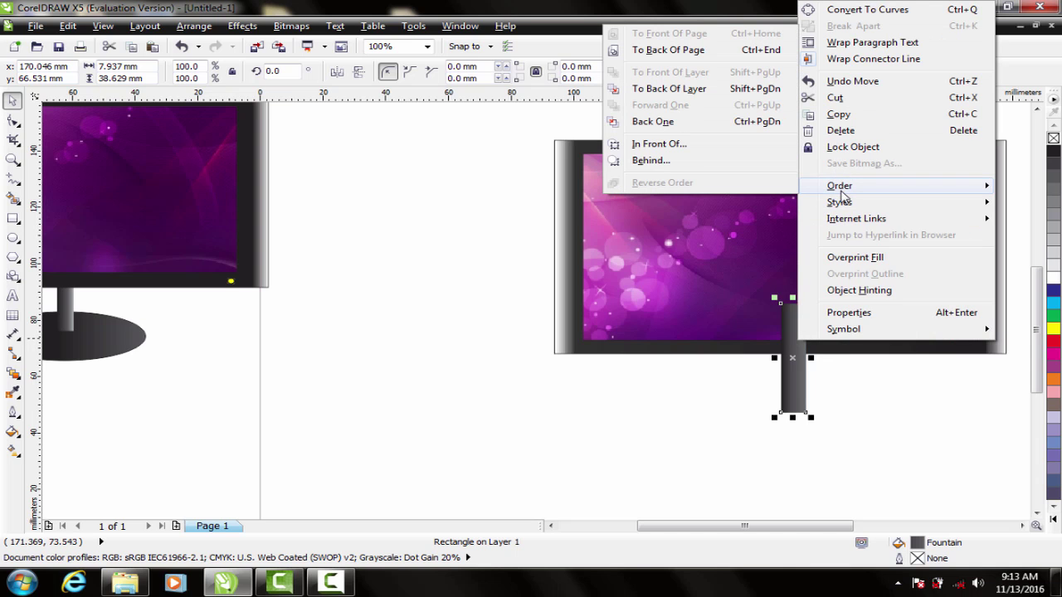
click(673, 89)
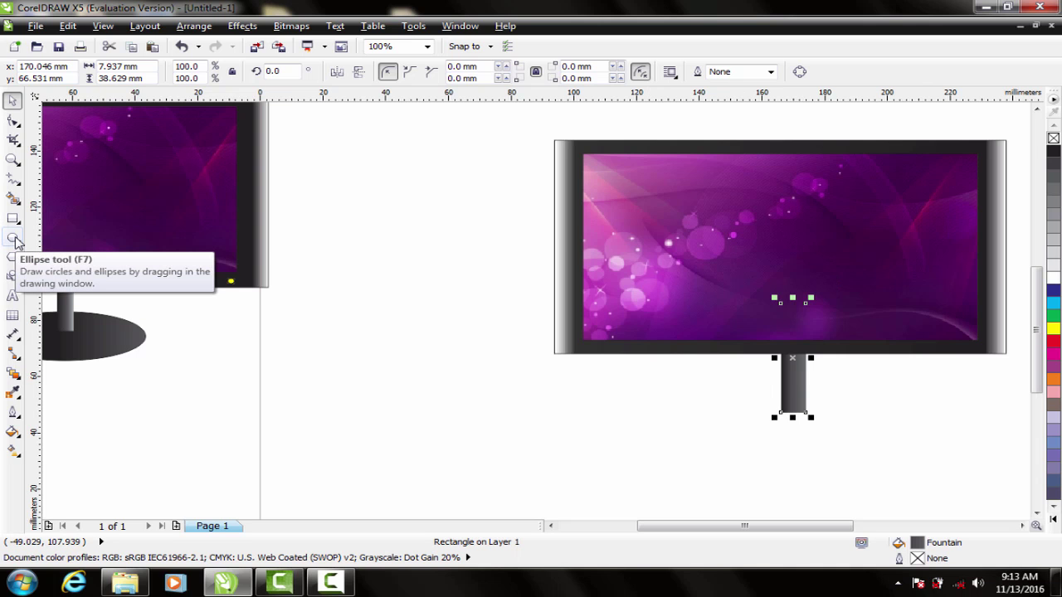
Draw a base ellipse under the neck with a custom fountain fill: 46% stop, 70% grey end.
click(13, 238)
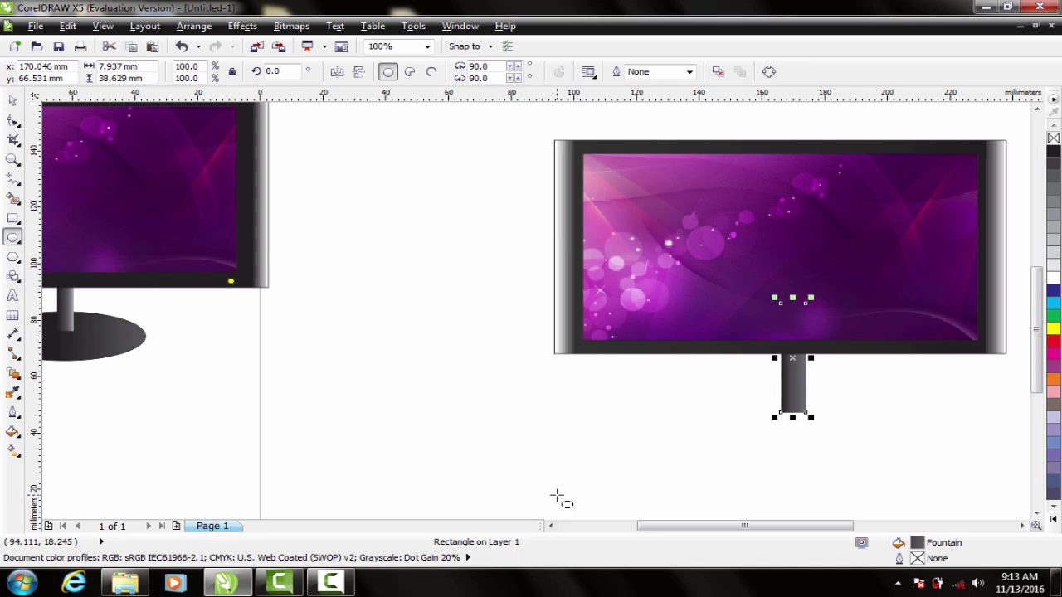
drag(620, 411, 763, 468)
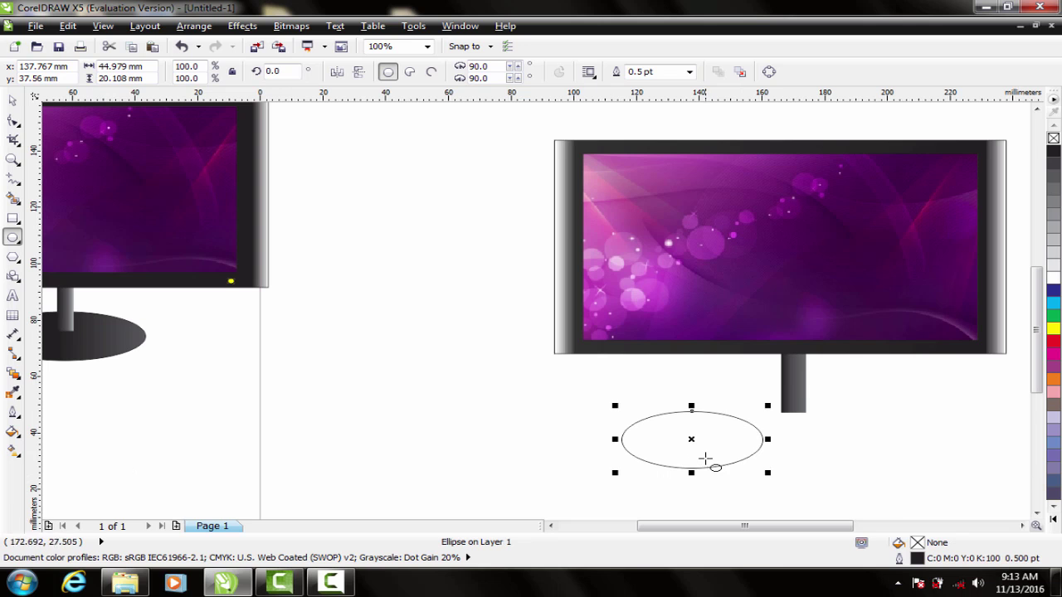
click(13, 431)
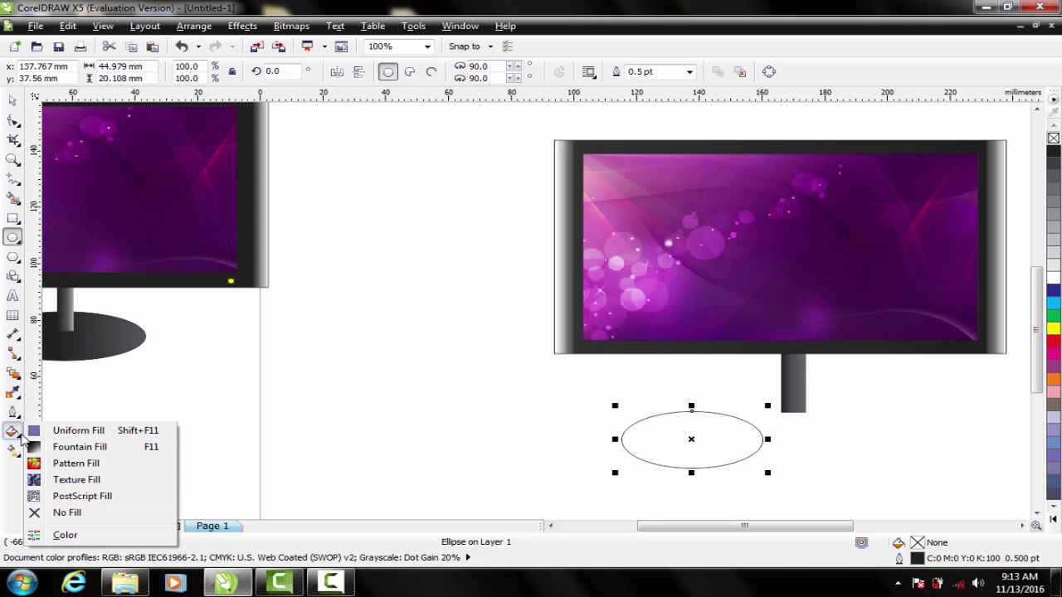
click(75, 448)
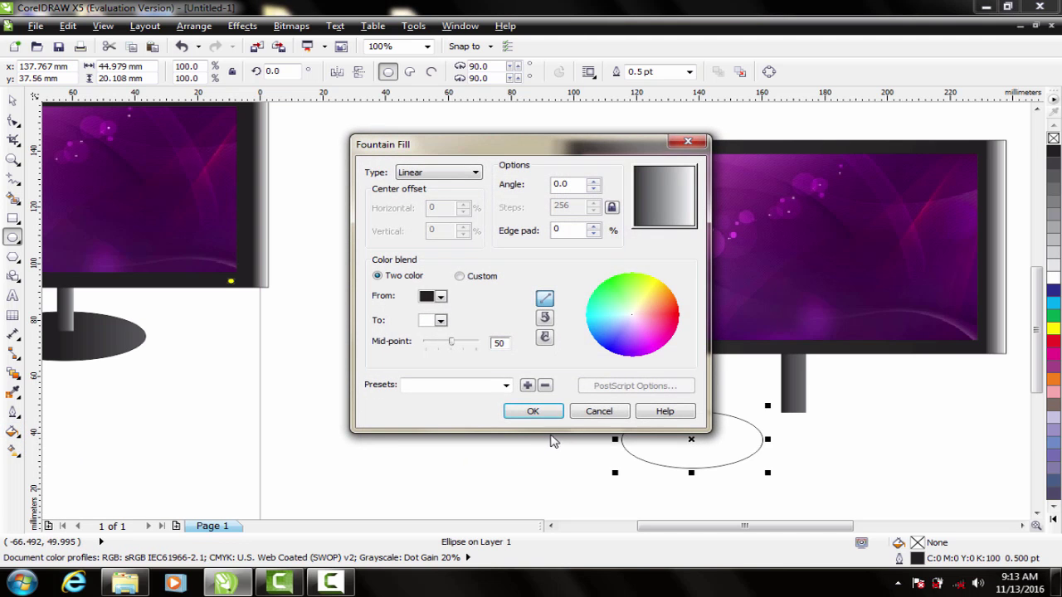
click(461, 277)
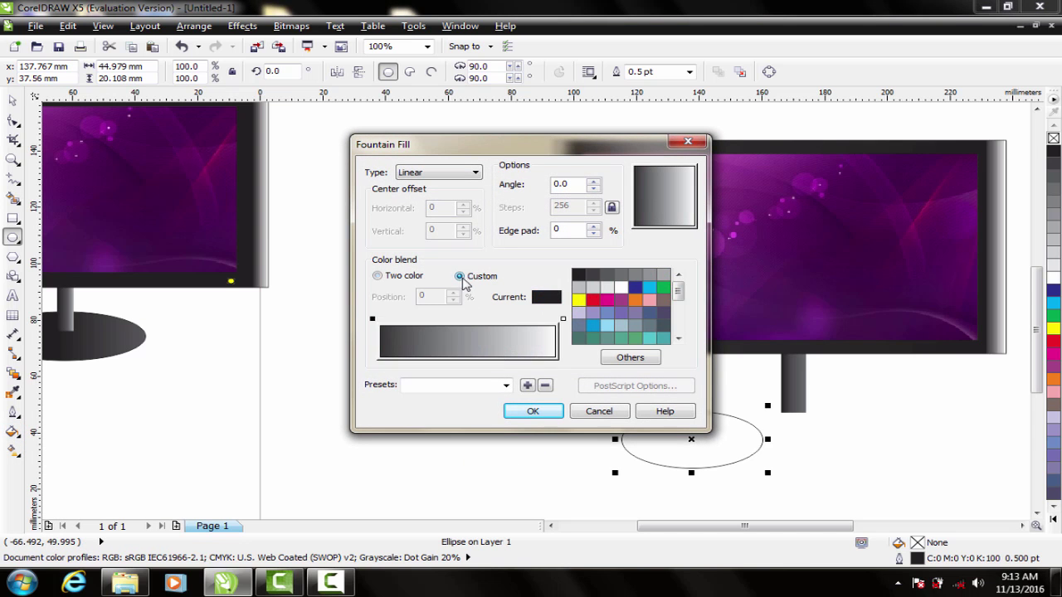
double_click(422, 319)
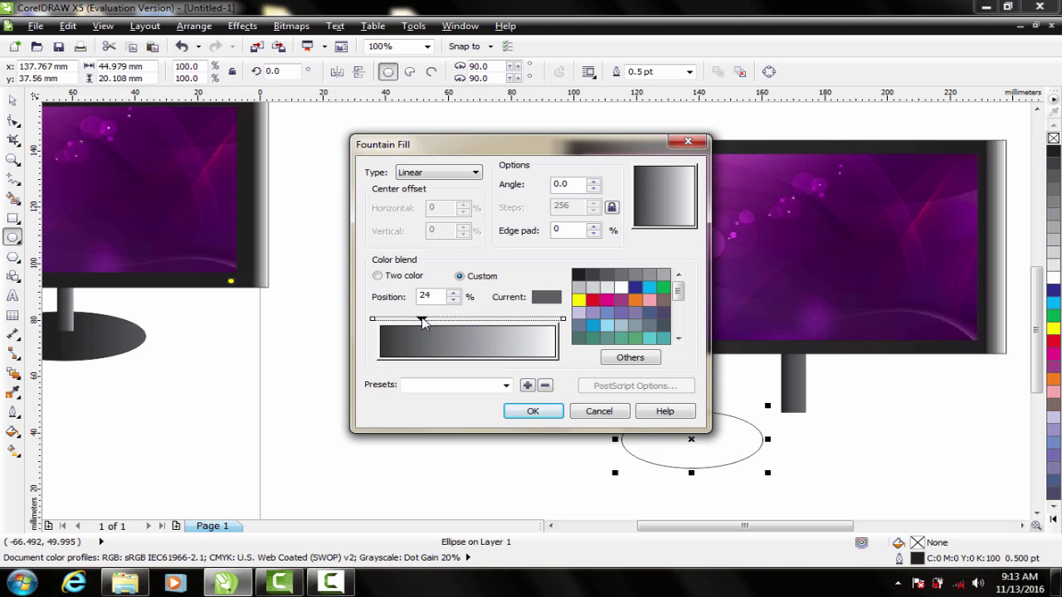
drag(422, 319, 461, 323)
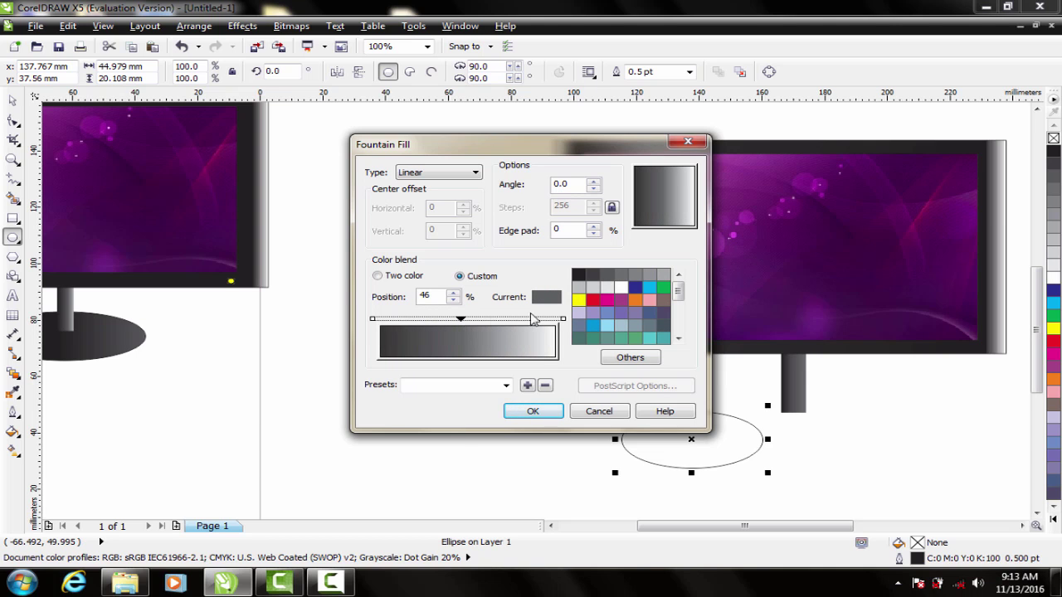
click(564, 320)
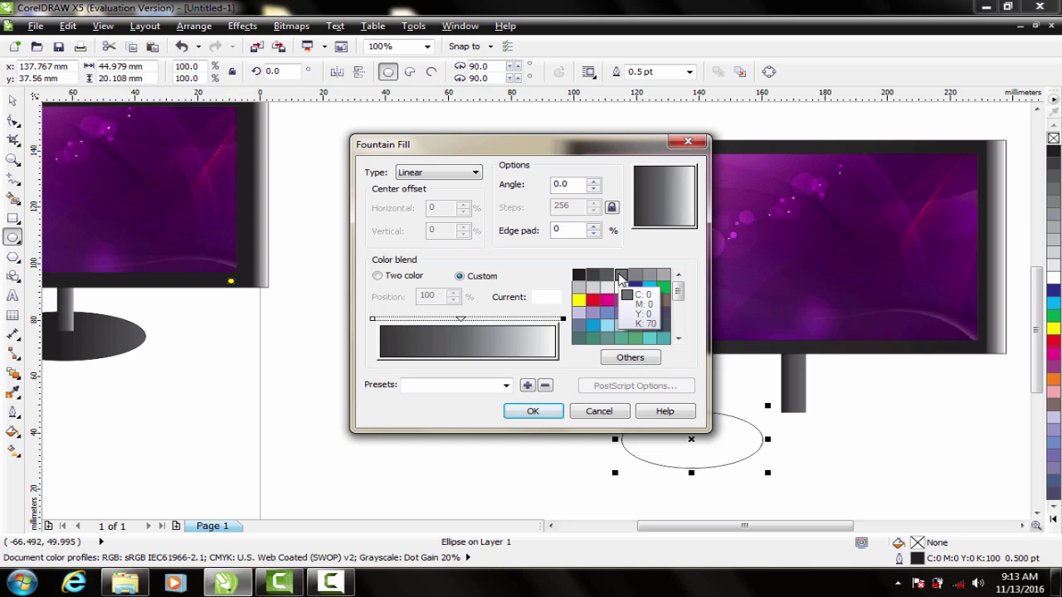
click(620, 277)
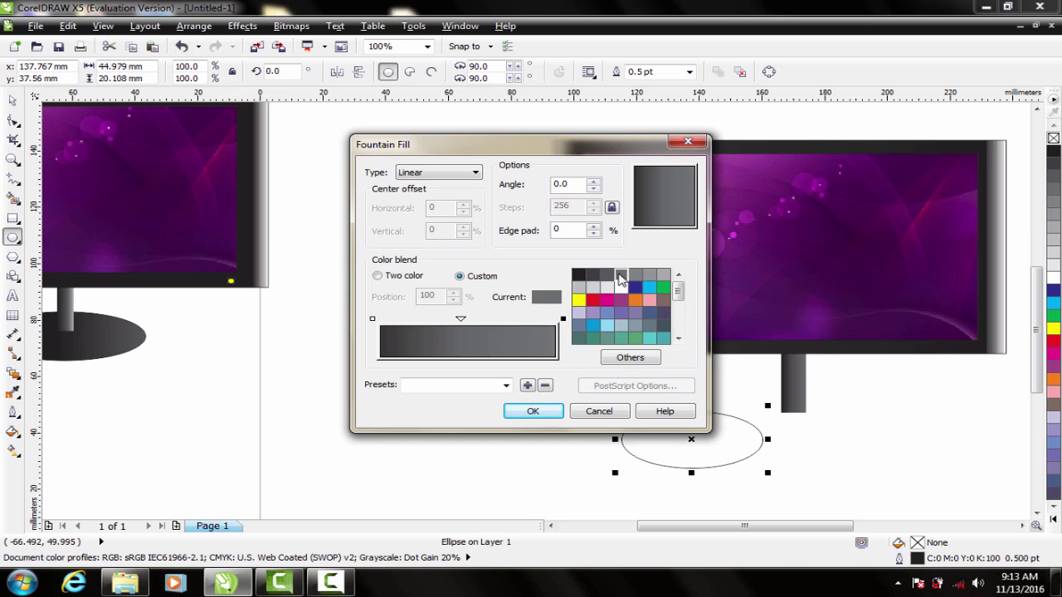
click(533, 411)
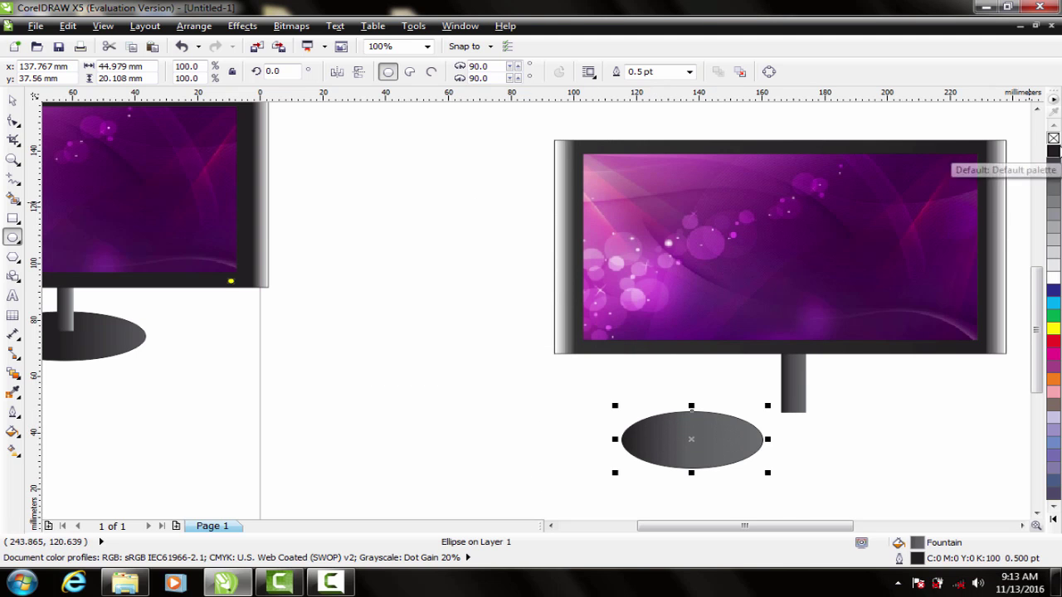
Remove the base ellipse's outline and move it up against the neck's bottom.
right_click(1053, 136)
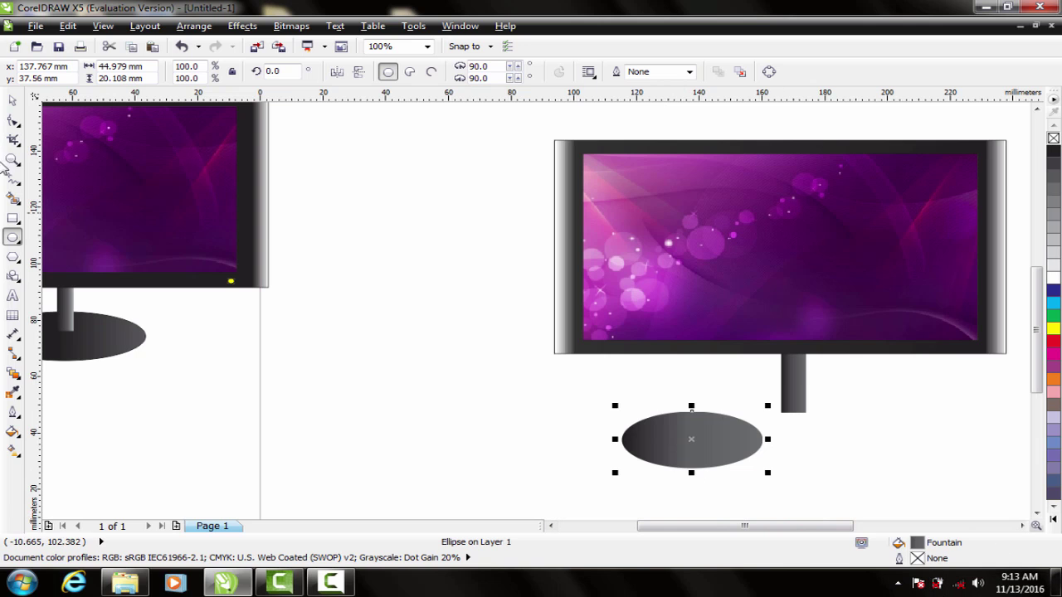
click(14, 102)
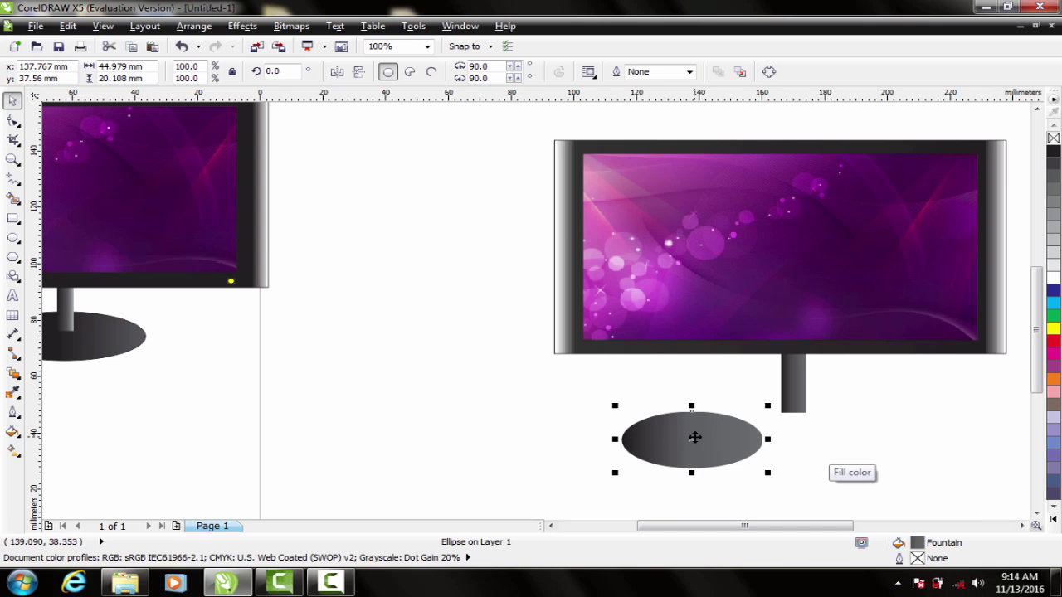
drag(694, 437, 794, 412)
click(794, 411)
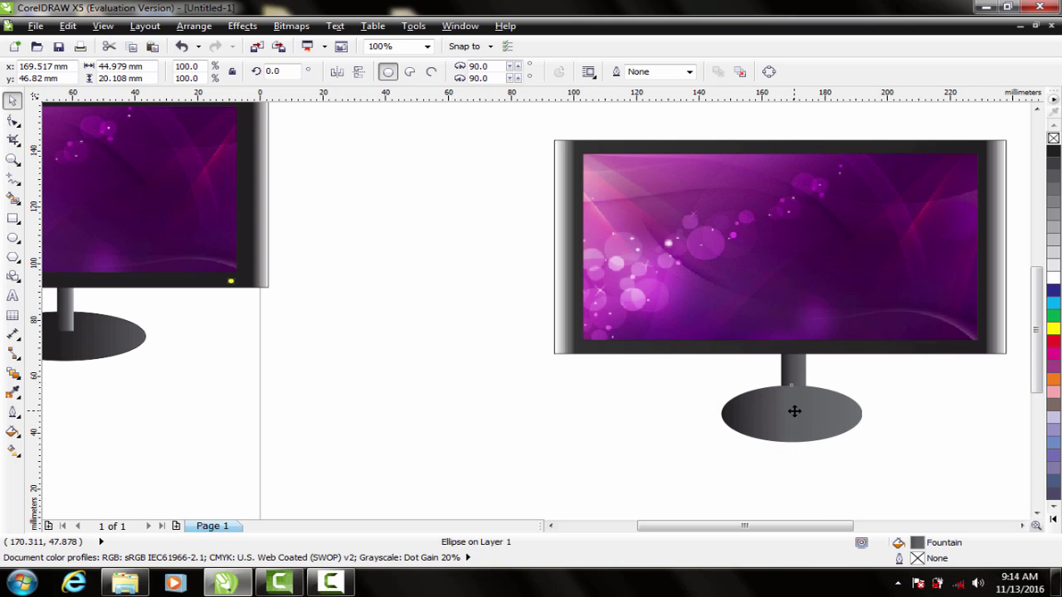
right_click(794, 412)
mouse_move(836, 256)
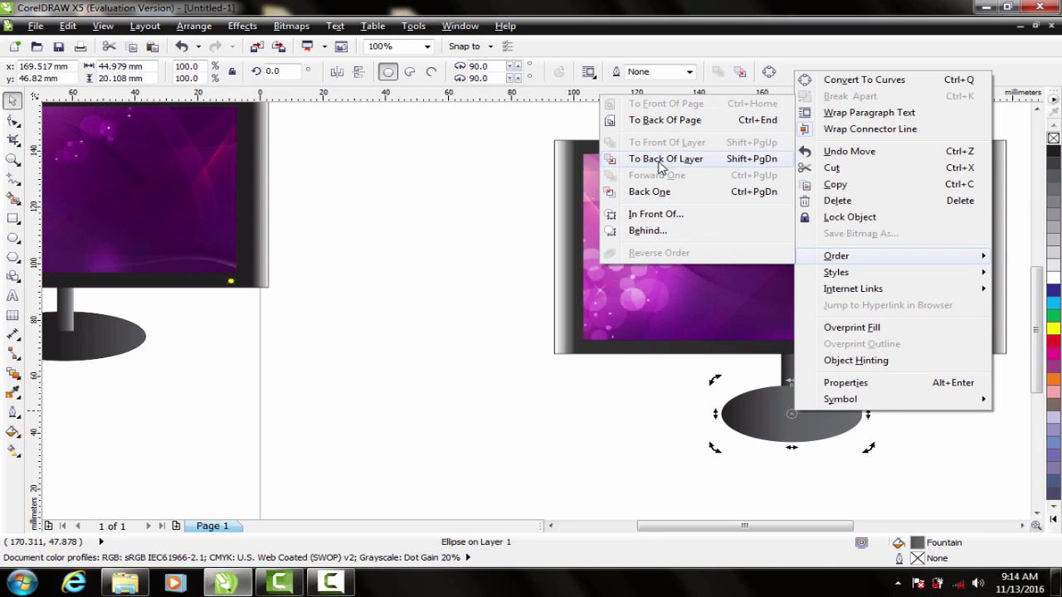
Send the base ellipse to the back of the layer and nudge it to centre under the stand.
click(661, 158)
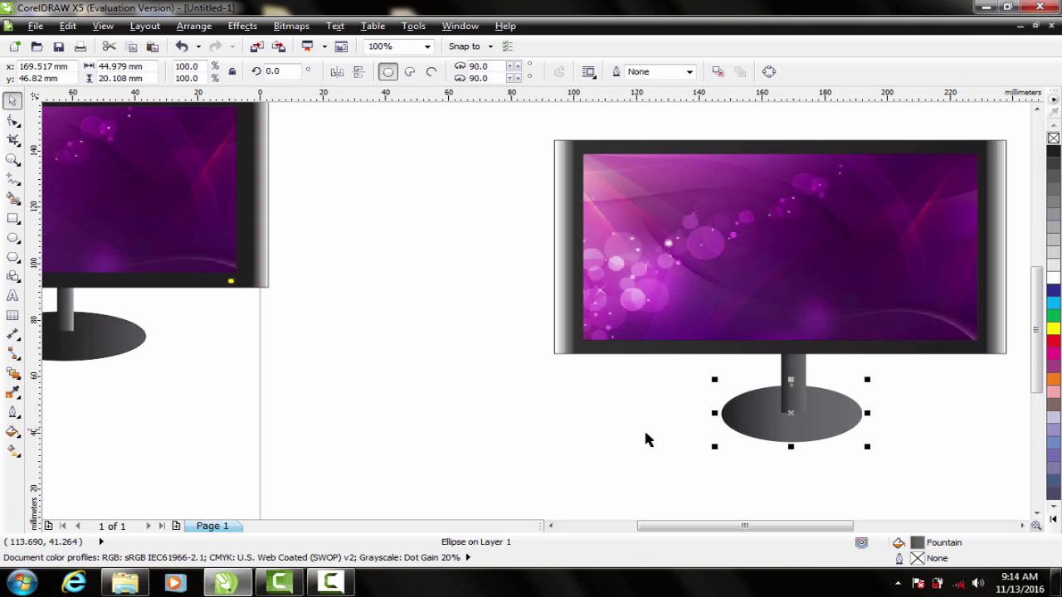
key(Escape)
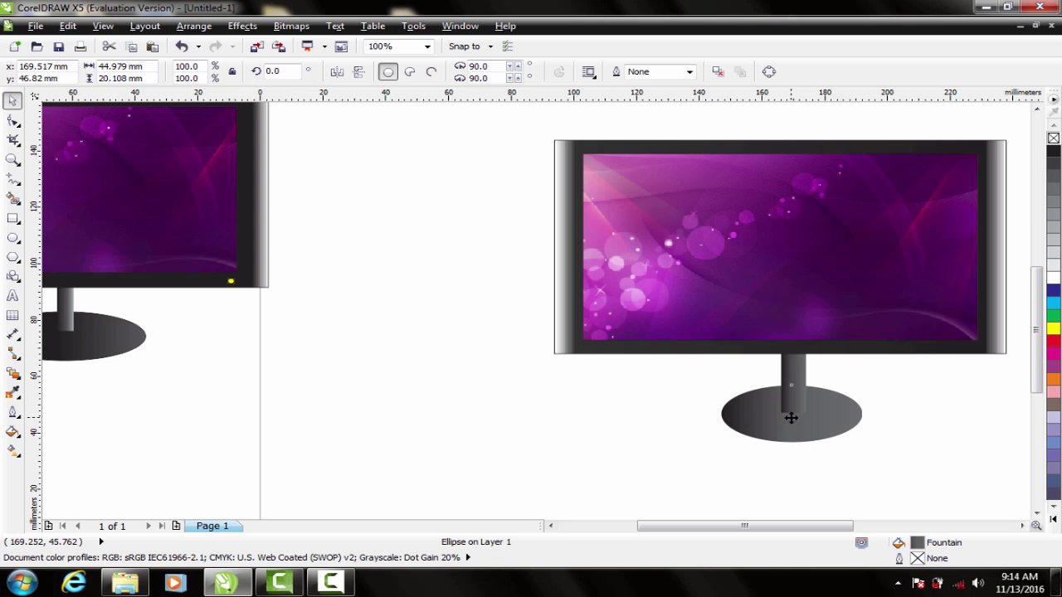
drag(792, 419, 790, 419)
key(Escape)
scroll(790, 419, down, 5)
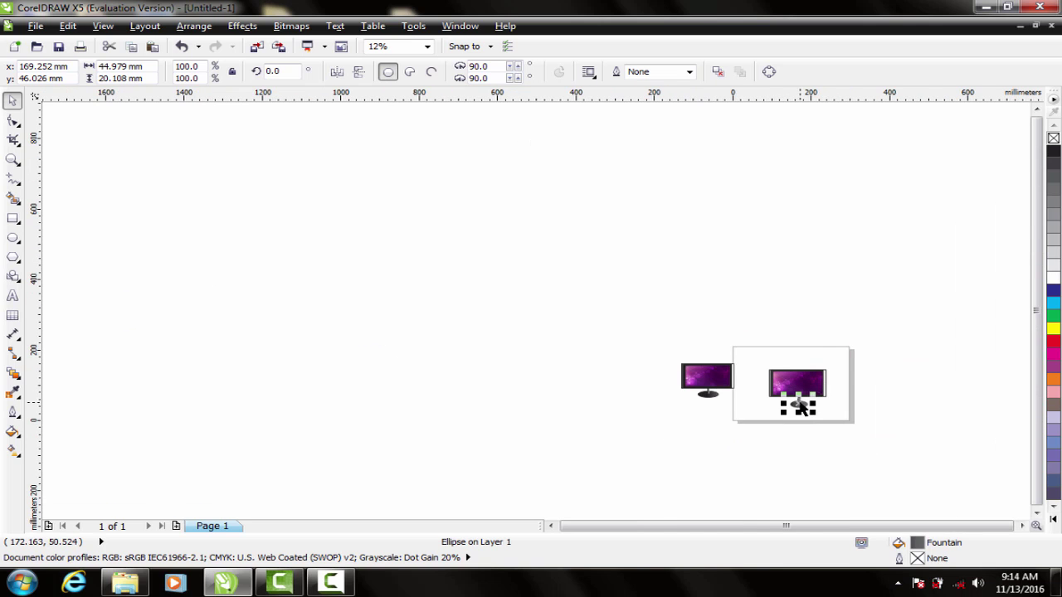
scroll(853, 388, up, 3)
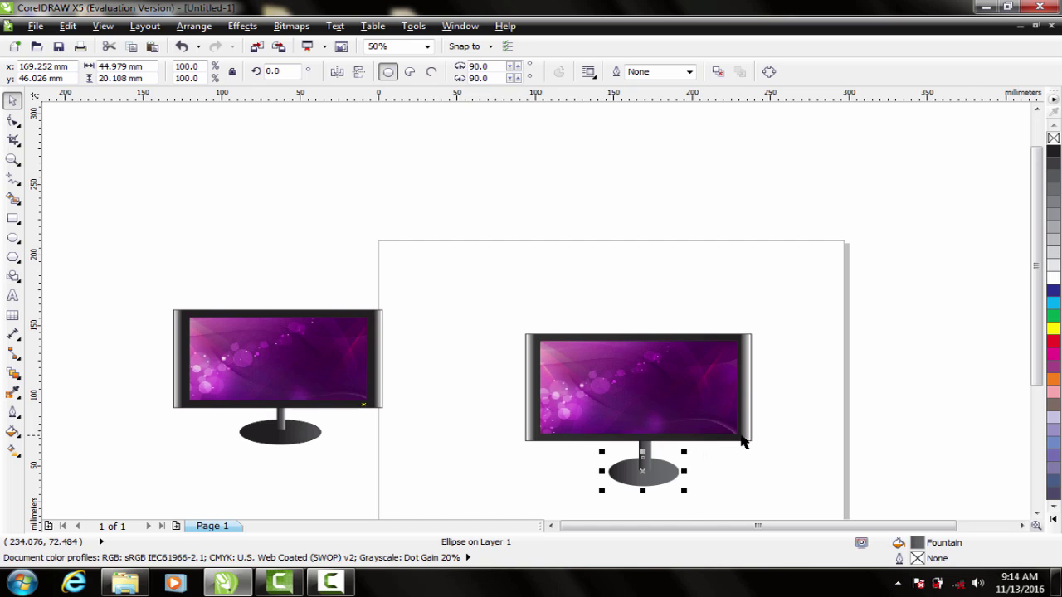
scroll(738, 444, up, 1)
scroll(737, 444, up, 1)
scroll(738, 444, up, 1)
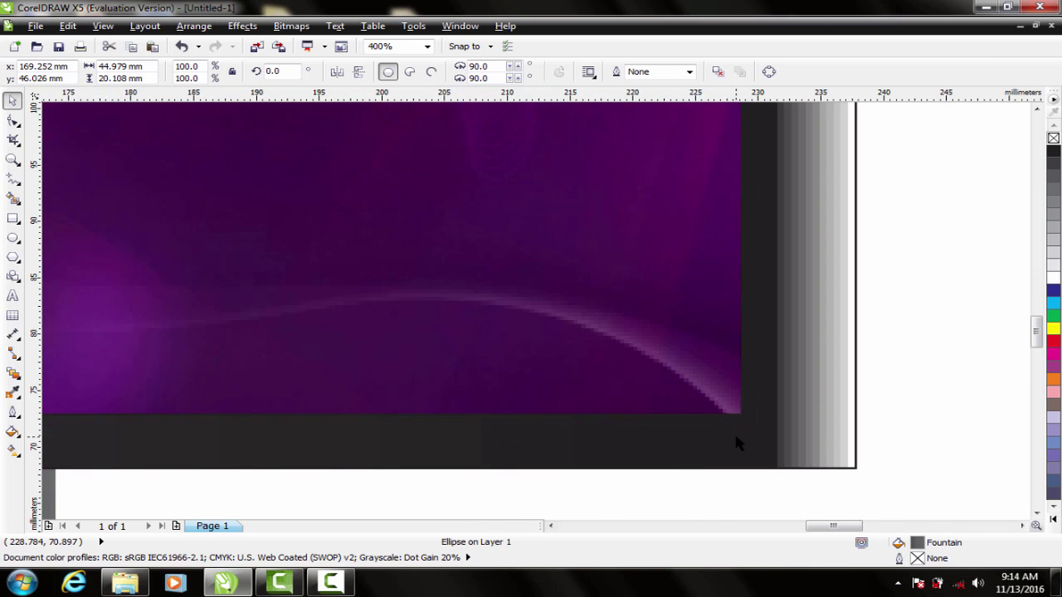
scroll(737, 444, down, 4)
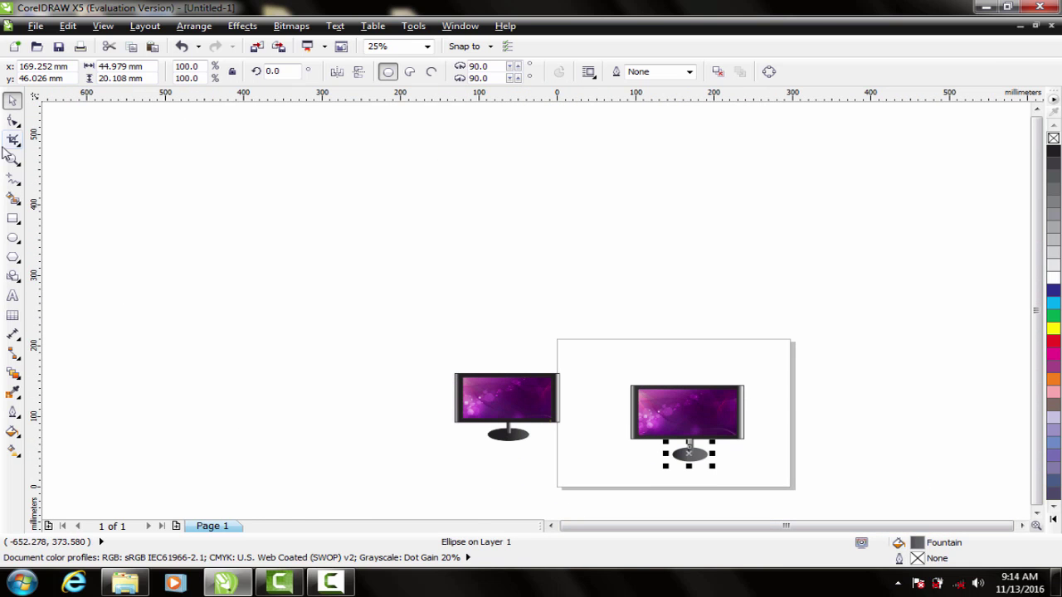
scroll(688, 450, up, 2)
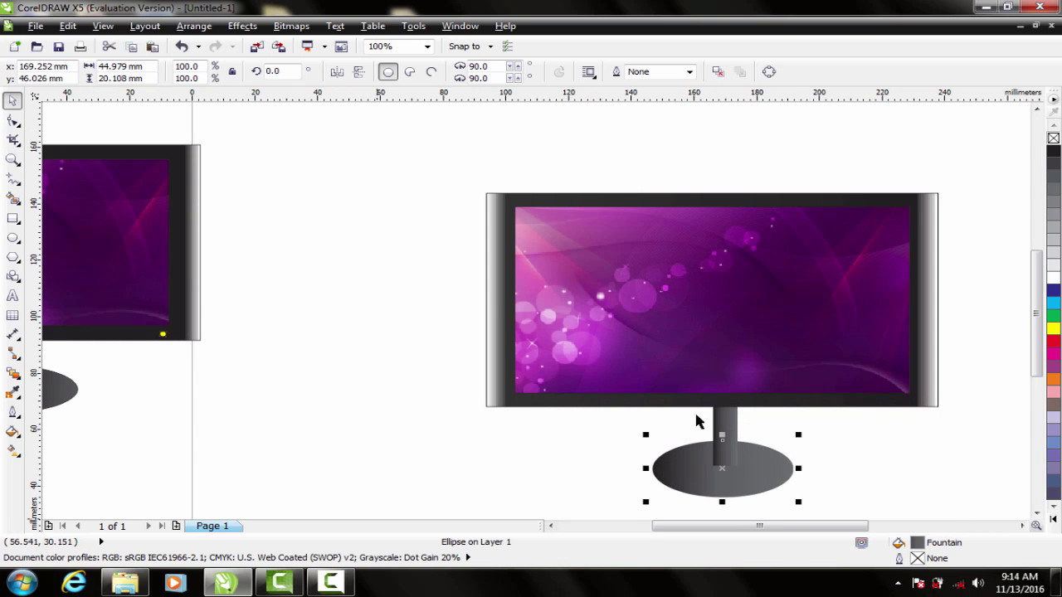
Draw a 24.606 × 22.754 mm ellipse and paste a copy scaled to 31.2% inside it.
click(11, 240)
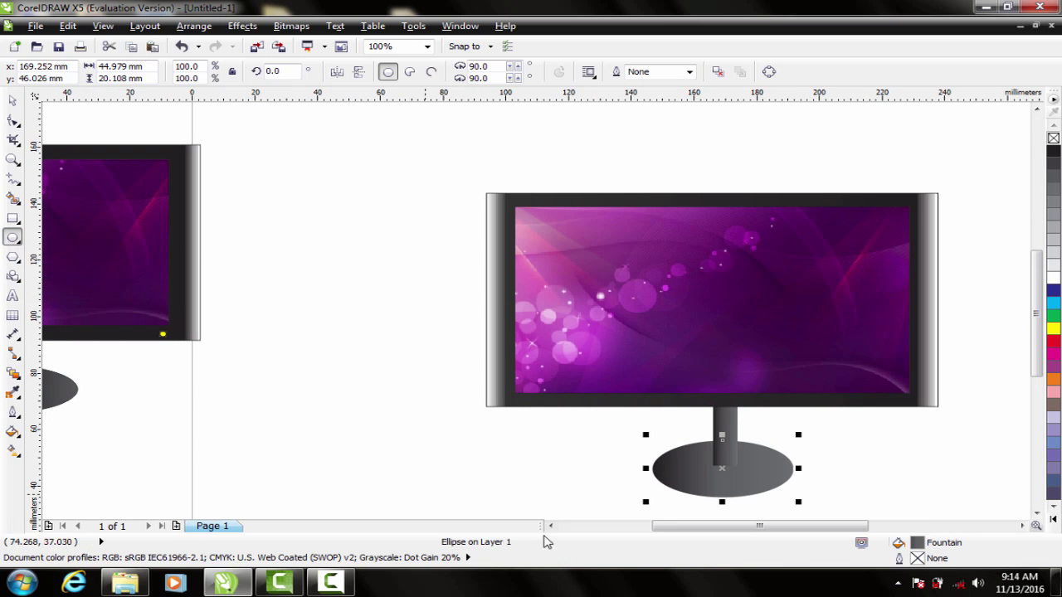
drag(401, 435, 480, 501)
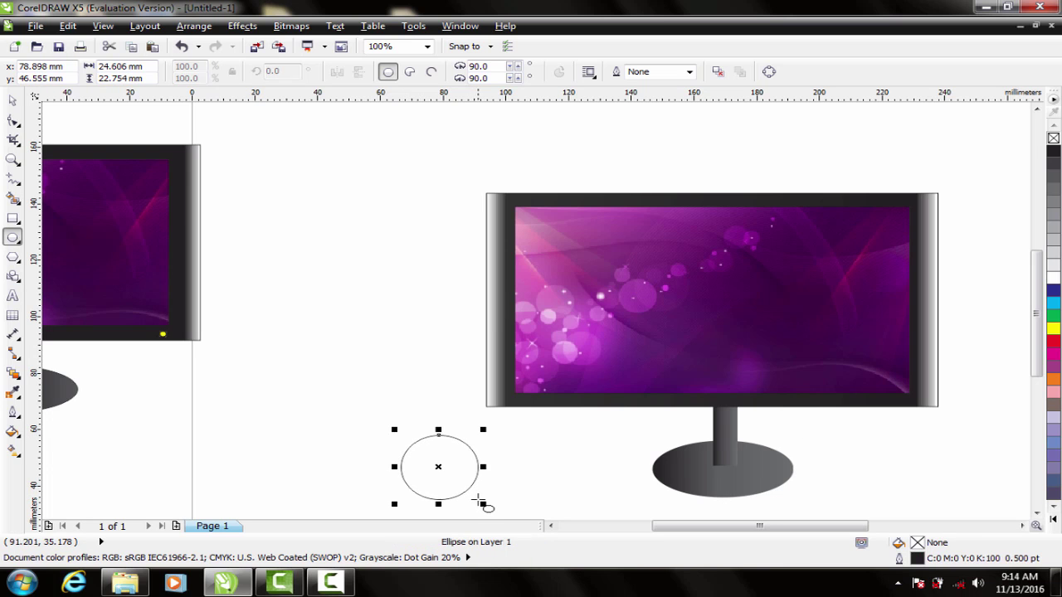
click(21, 100)
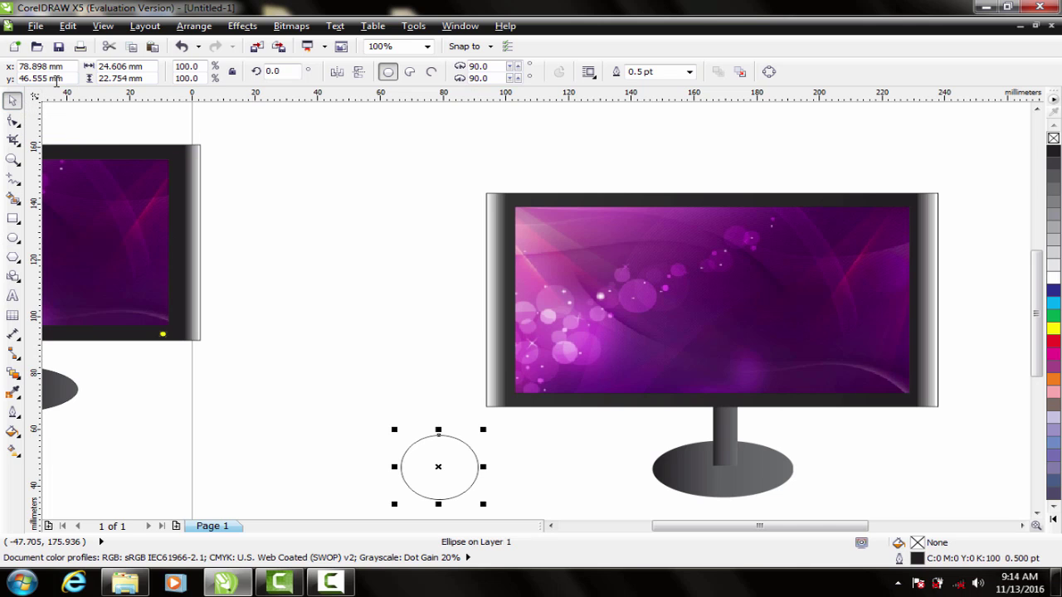
click(67, 26)
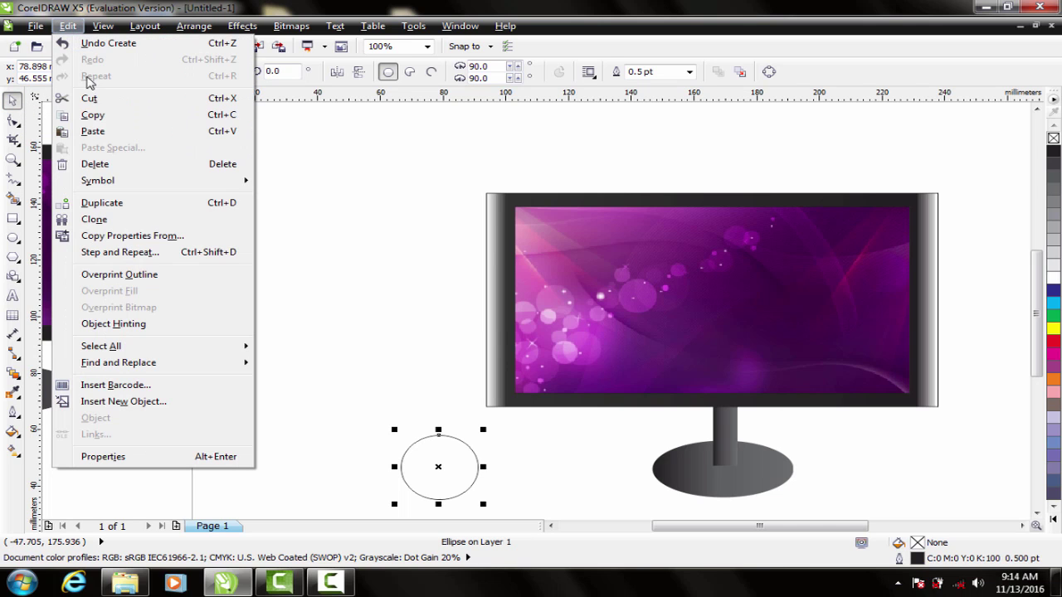
click(99, 119)
click(67, 26)
click(95, 131)
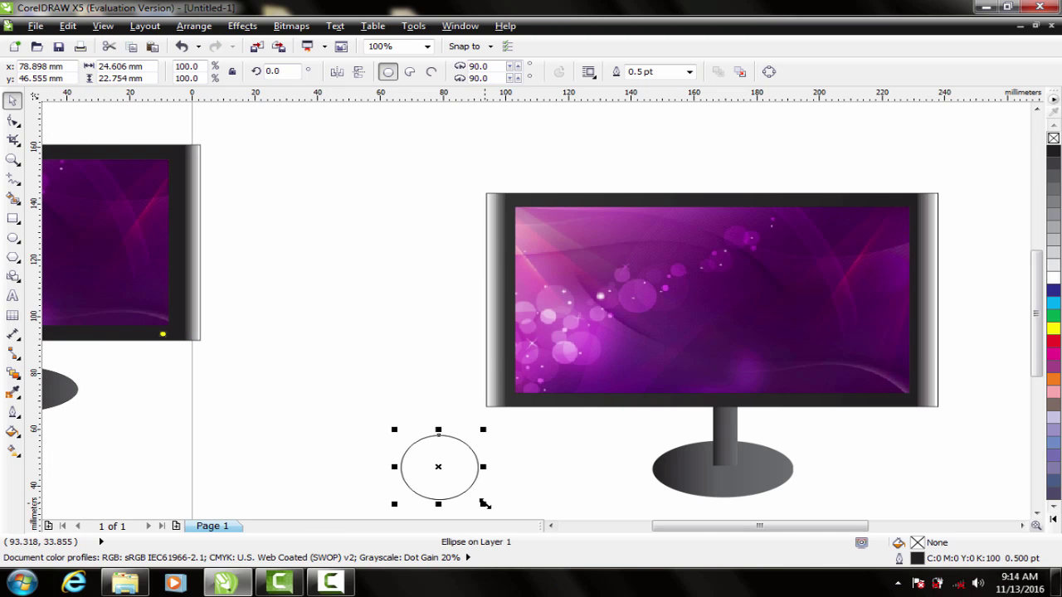
drag(485, 504, 457, 489)
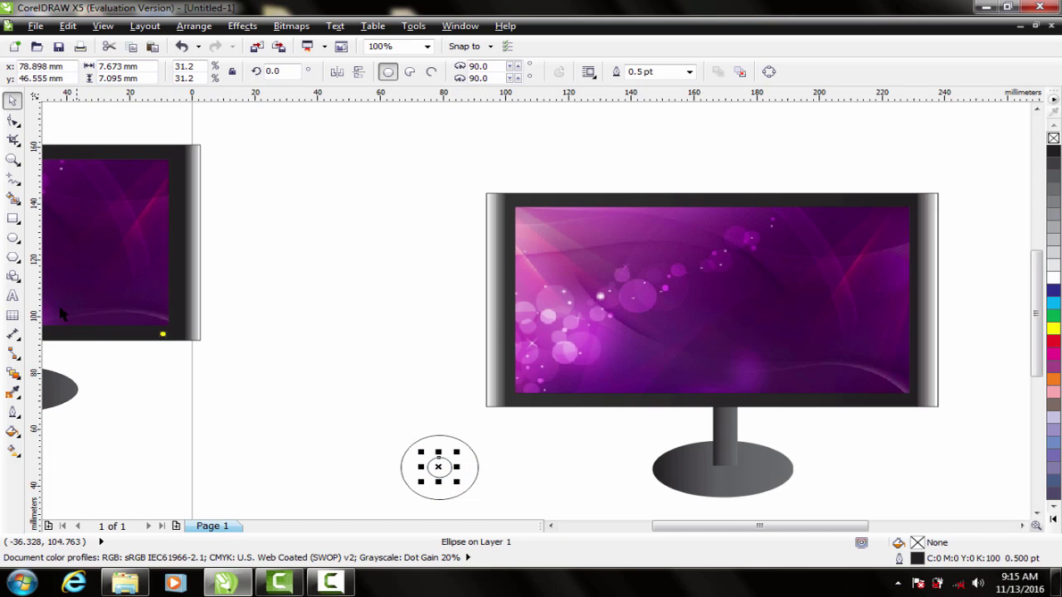
Blend the inner and outer ellipses into 20-step concentric rings and fill the inner ellipse yellow.
click(14, 375)
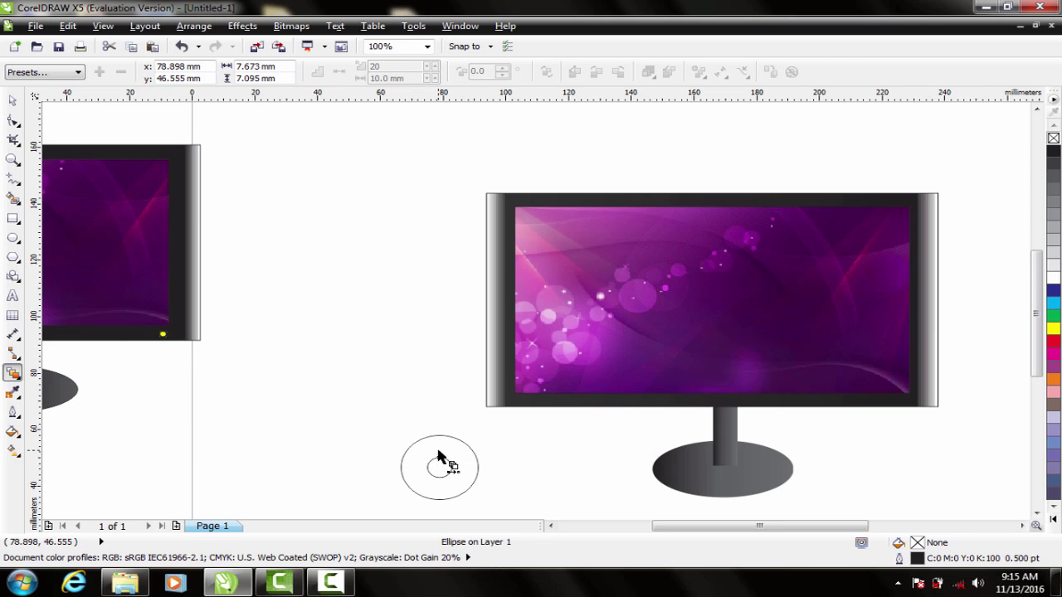
drag(441, 465, 442, 465)
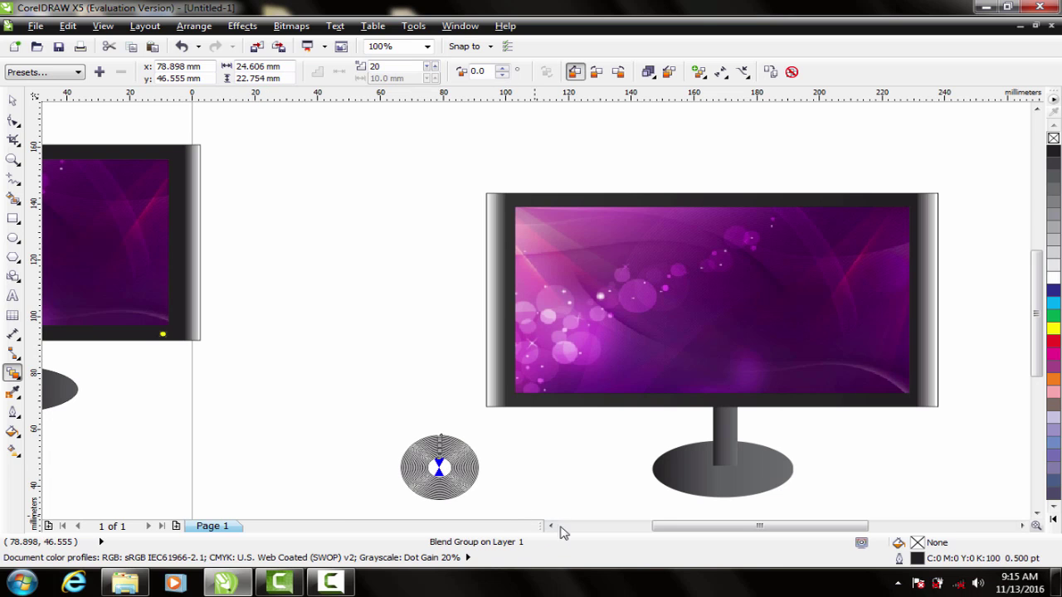
click(11, 102)
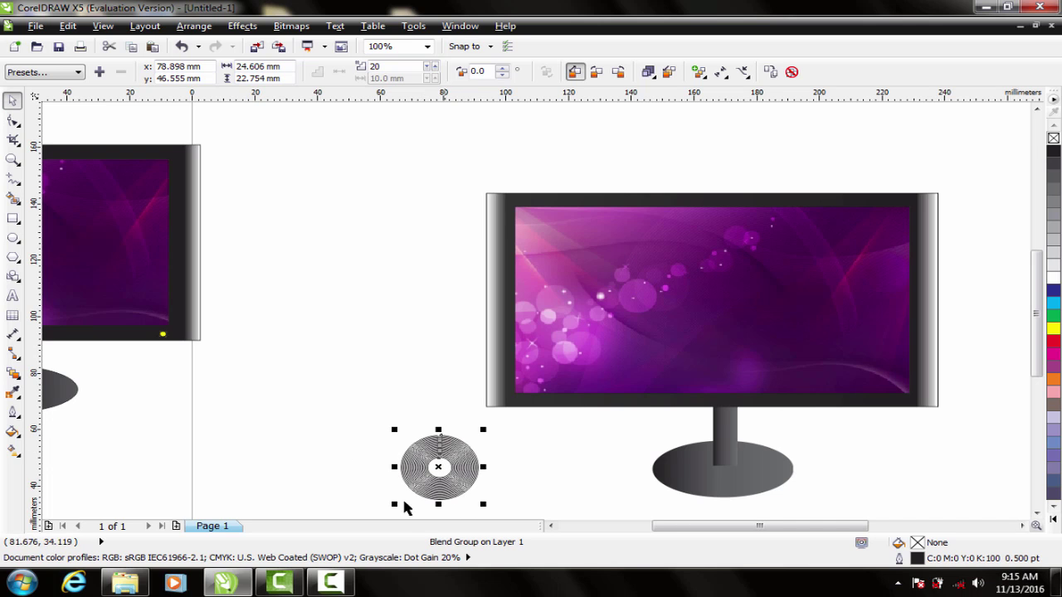
click(369, 433)
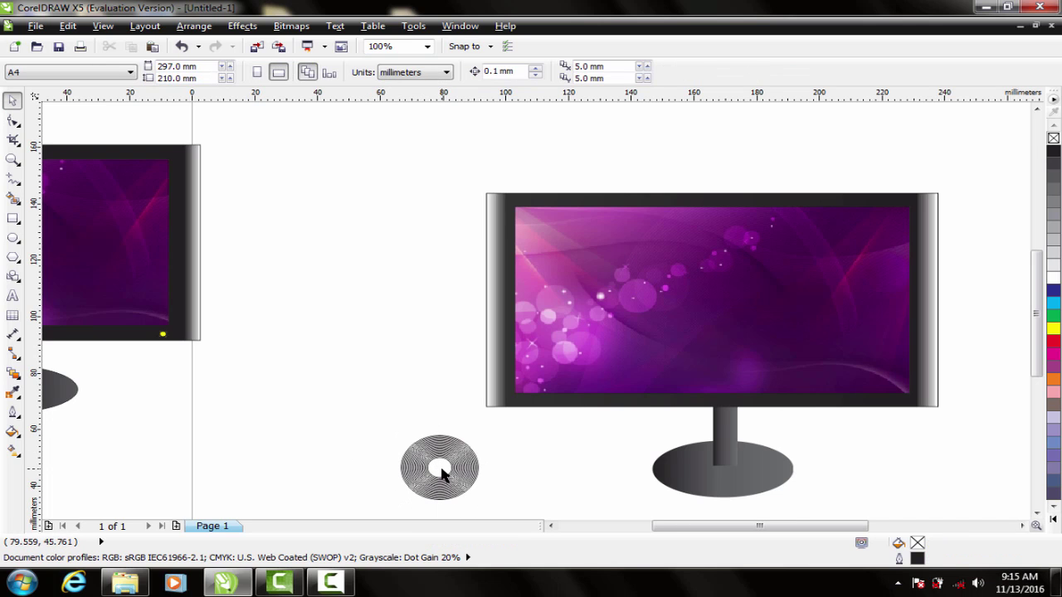
click(443, 477)
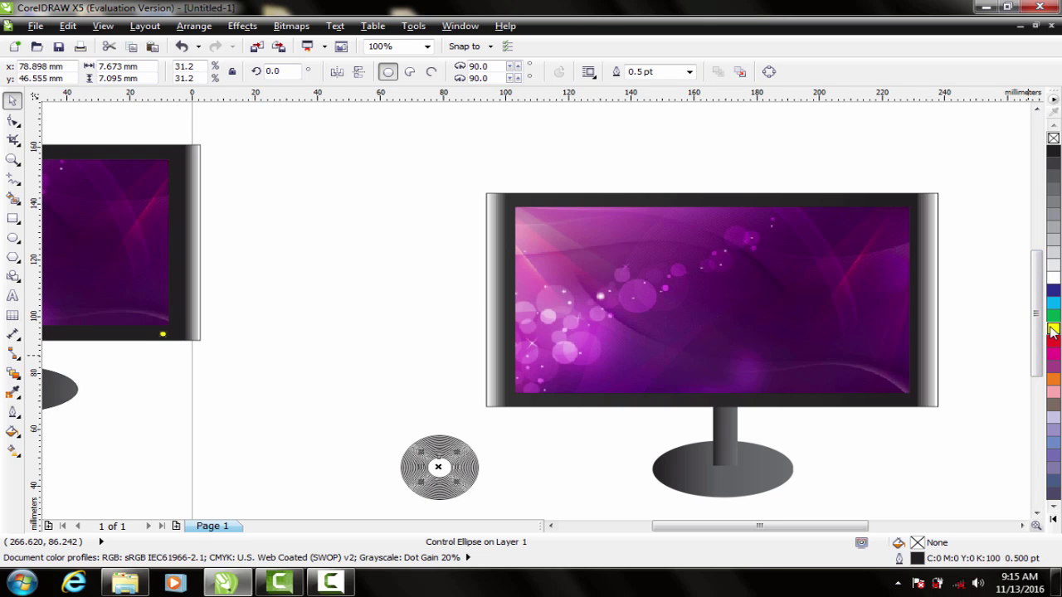
click(1053, 330)
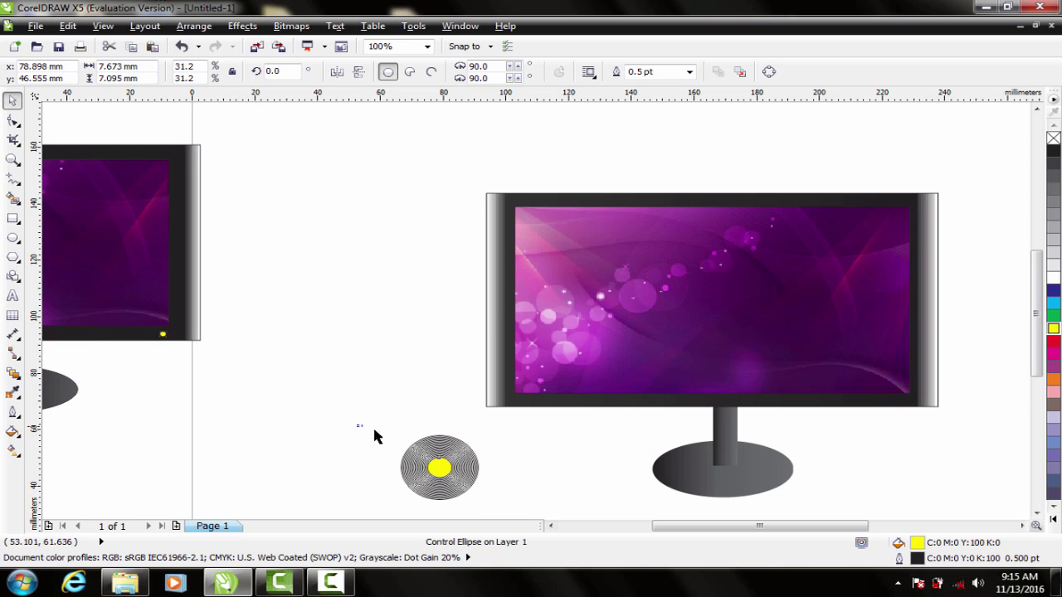
mouse_move(375, 436)
mouse_down()
mouse_move(478, 491)
mouse_move(498, 476)
mouse_up()
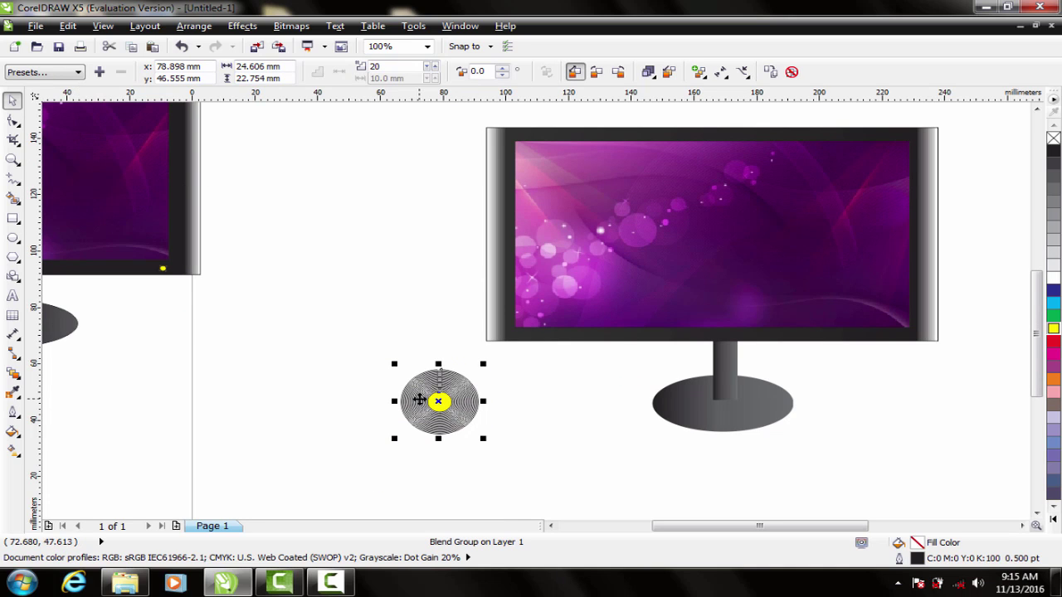
Group the ringed blend, shrink it to 2.381 × 2.202 mm, and place it on the monitor's bottom bezel.
right_click(419, 400)
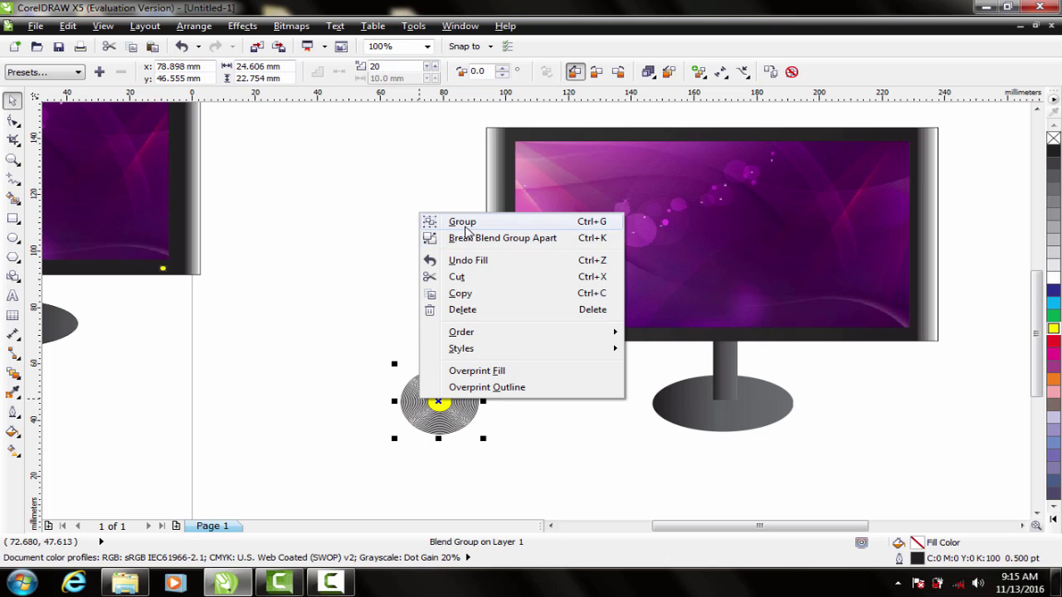
click(467, 238)
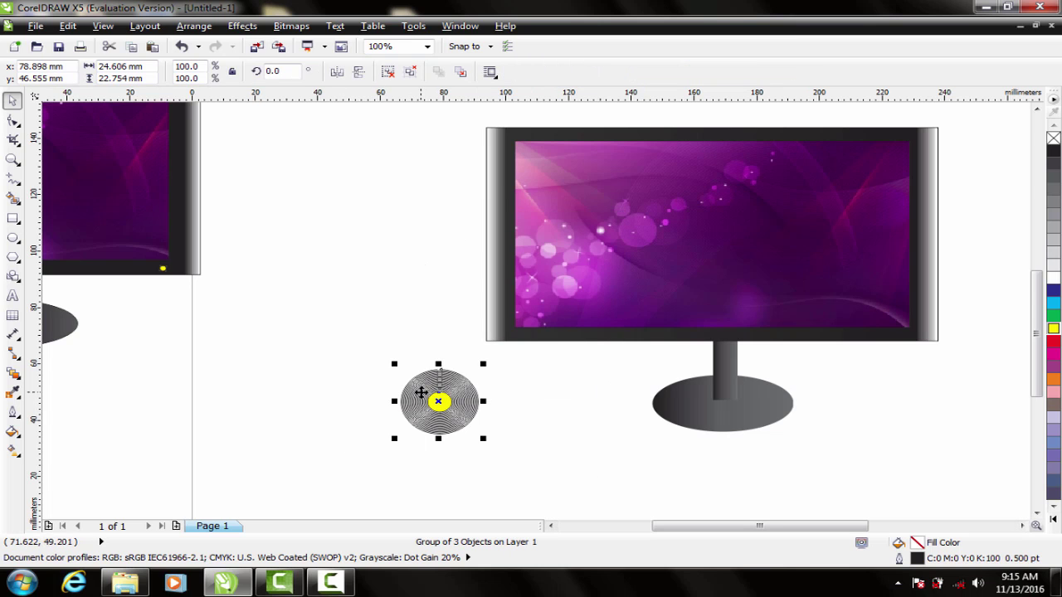
drag(483, 440, 467, 429)
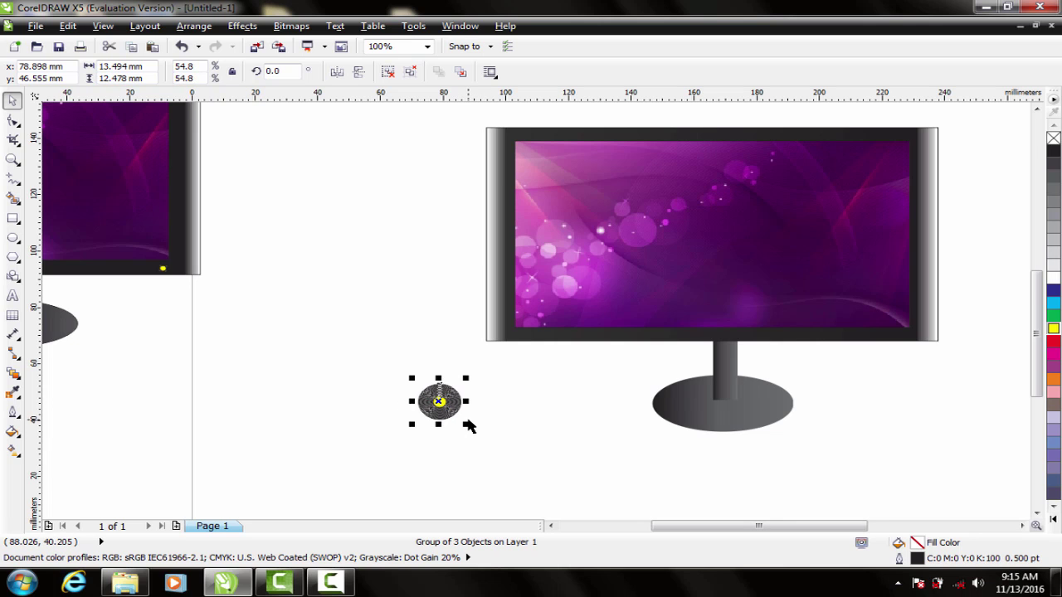
drag(468, 427, 450, 420)
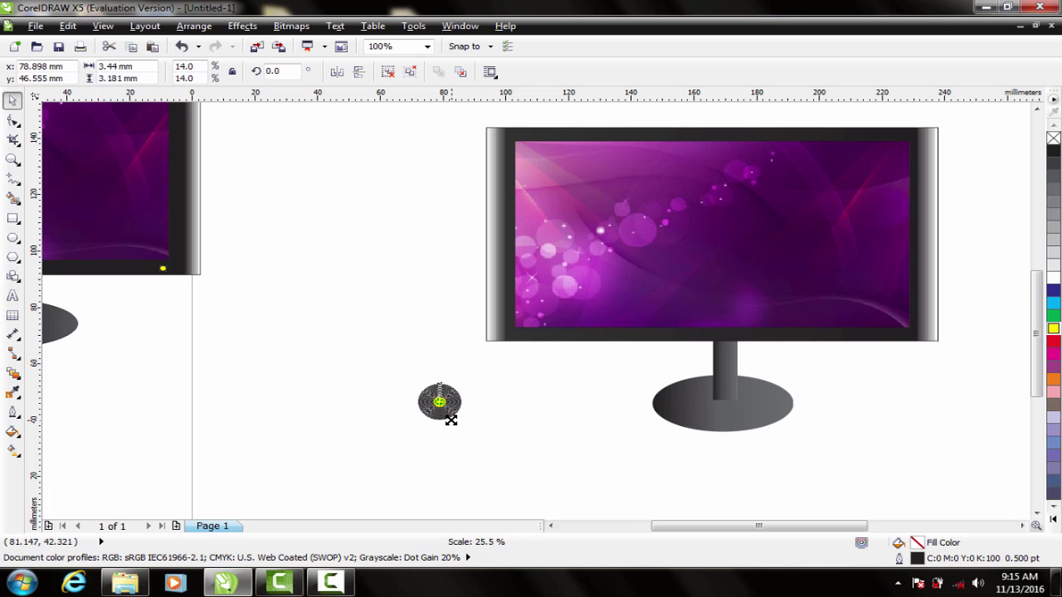
scroll(449, 413, up, 3)
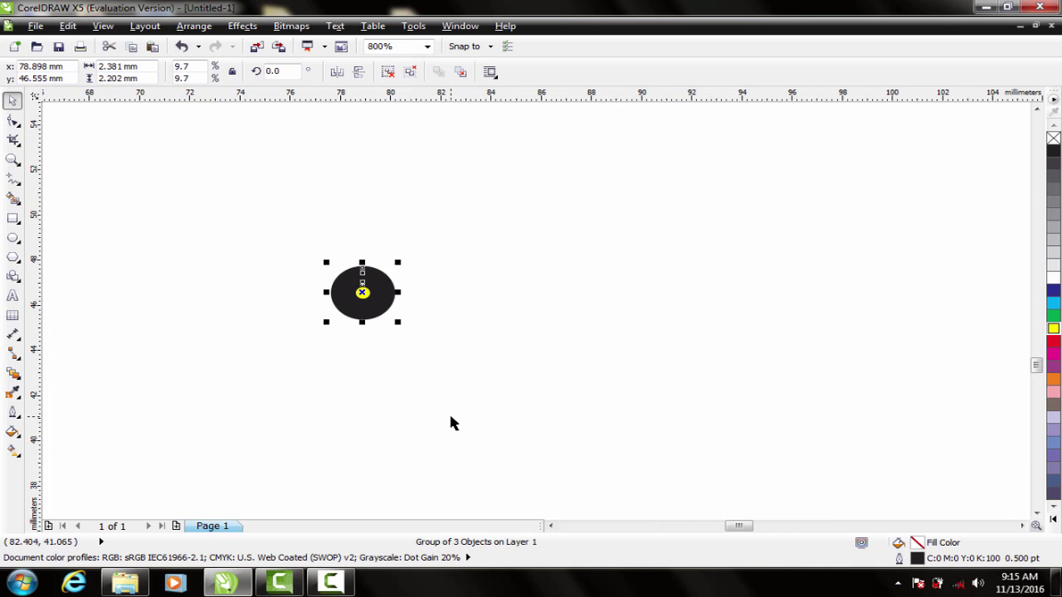
scroll(438, 408, down, 3)
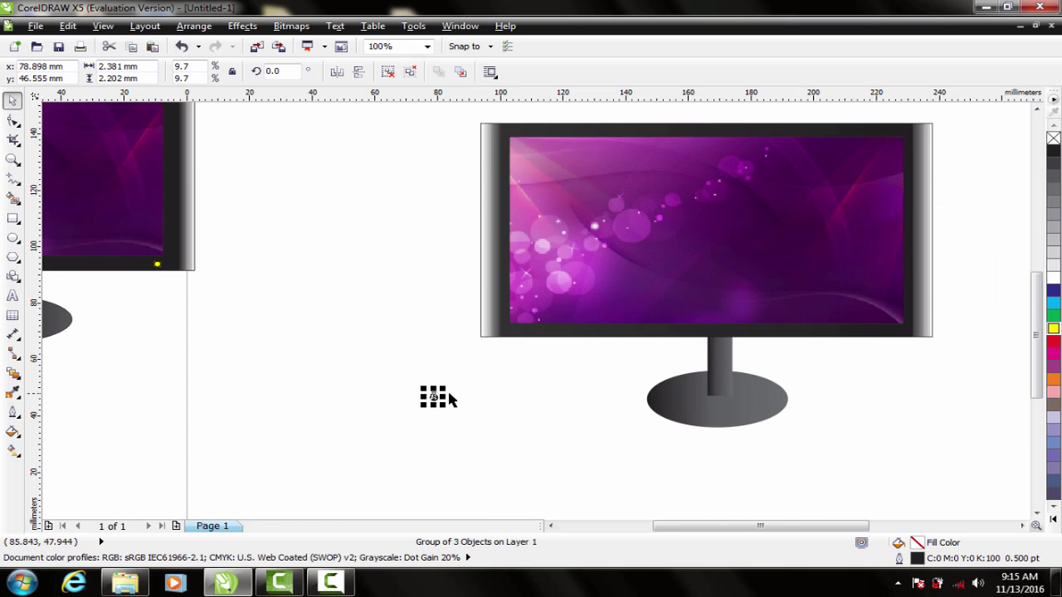
drag(433, 397, 895, 330)
Zoom to check the LED, then marquee-select the right monitor's five parts (143.933 × 107.818 mm).
click(833, 390)
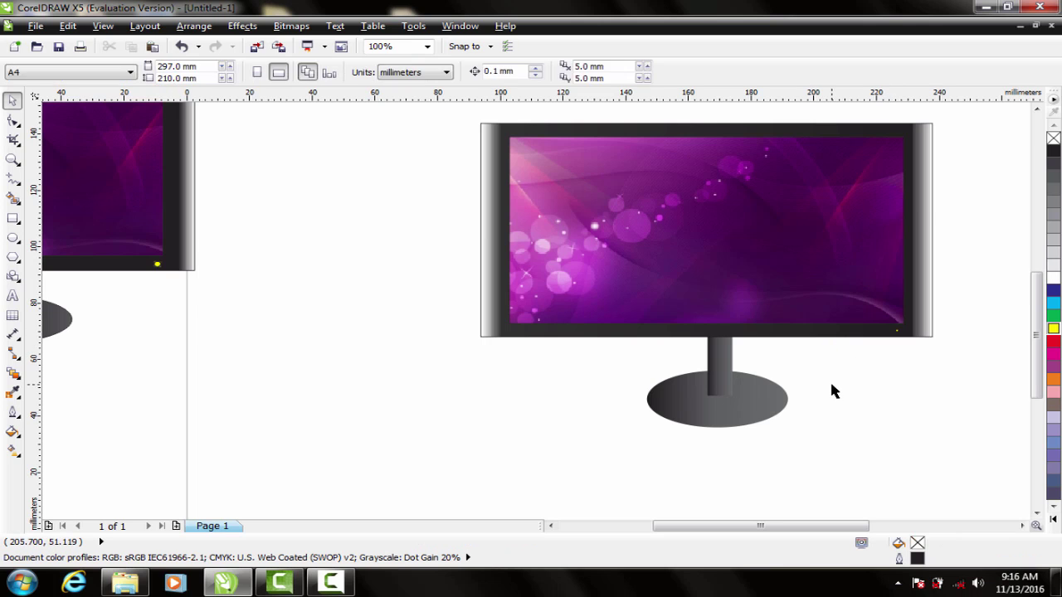
scroll(909, 340, up, 3)
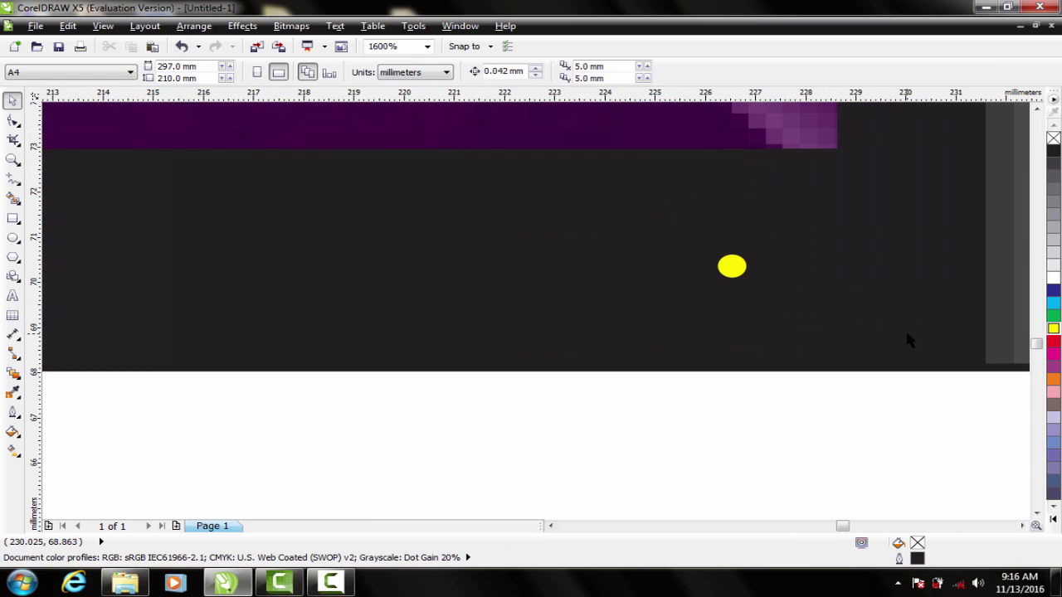
scroll(796, 299, down, 4)
scroll(727, 243, up, 1)
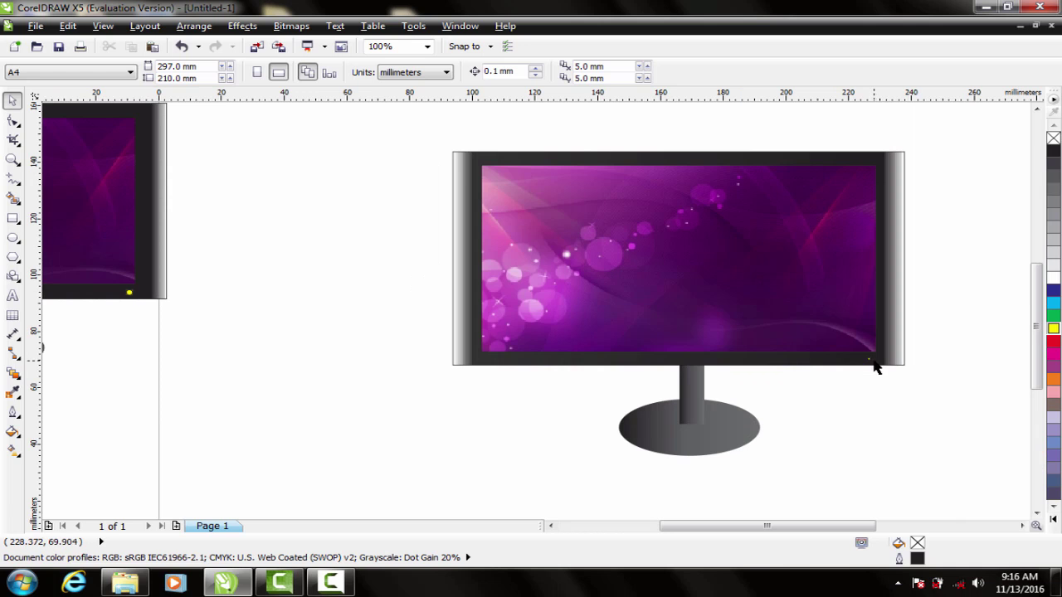
scroll(613, 342, down, 1)
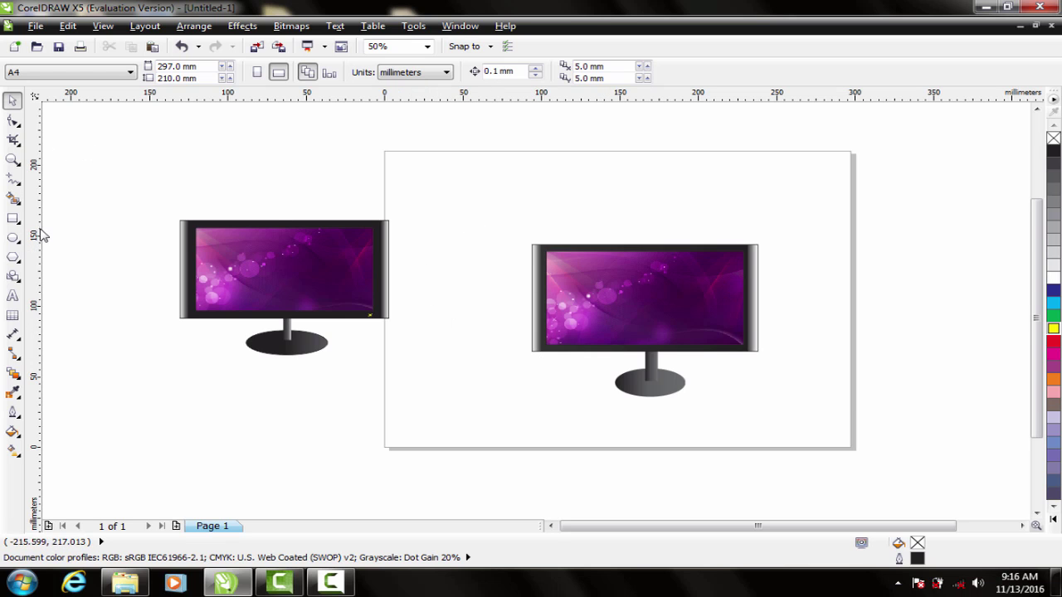
drag(514, 214, 776, 405)
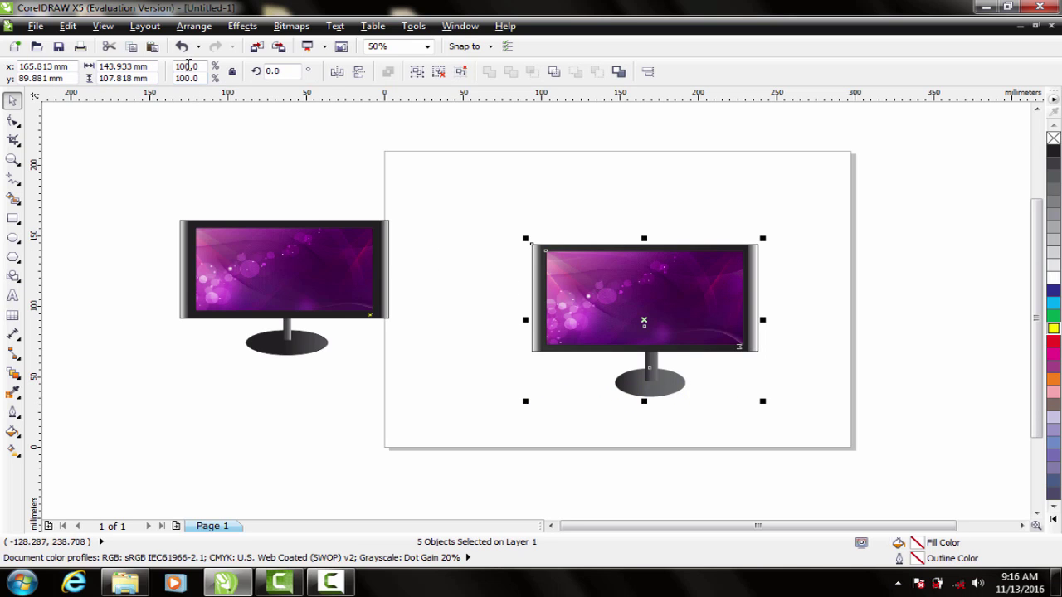
Group the five monitor parts and drag the group up and left to x 101.784 mm.
right_click(583, 305)
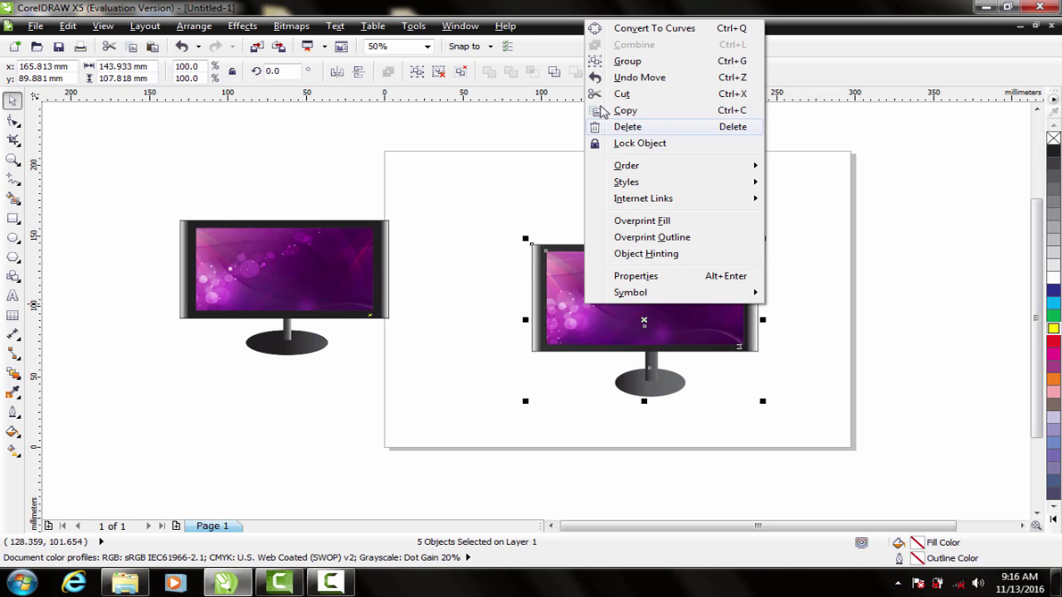
click(628, 60)
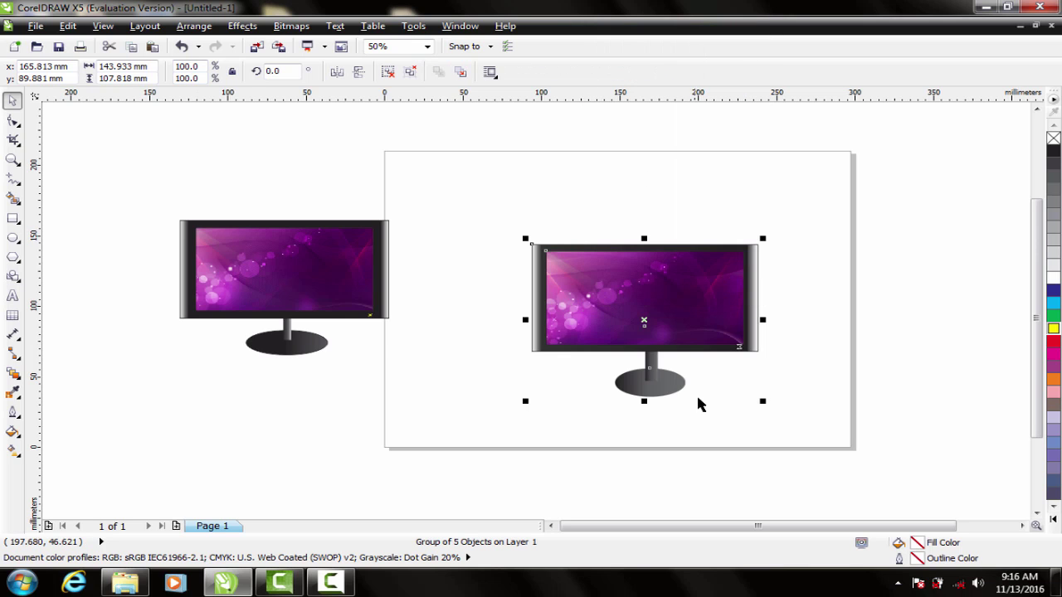
mouse_move(639, 319)
mouse_down()
mouse_move(572, 291)
mouse_move(538, 291)
mouse_up()
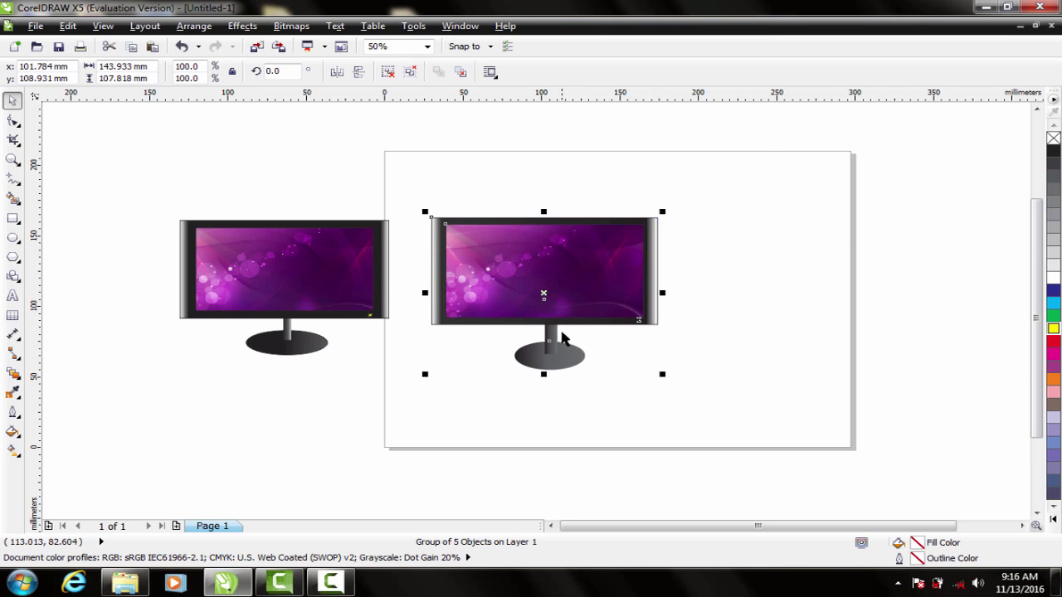